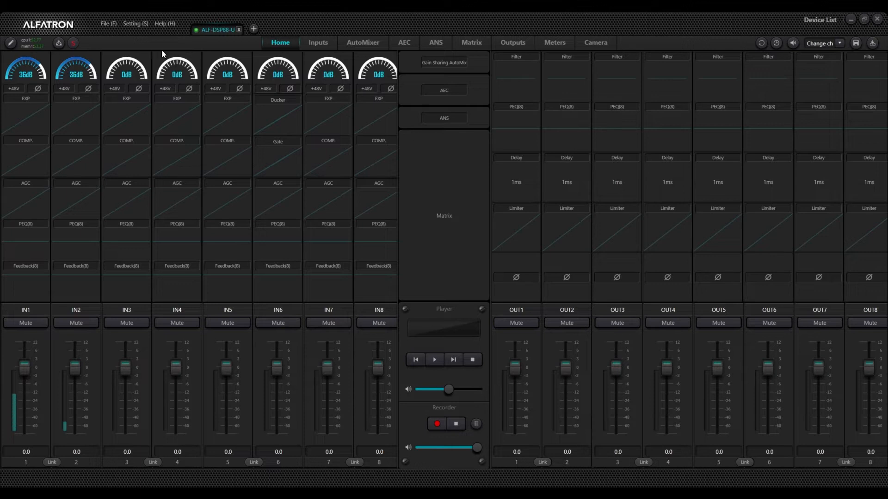
Open the User Interface editor for designing a custom control page
click(137, 24)
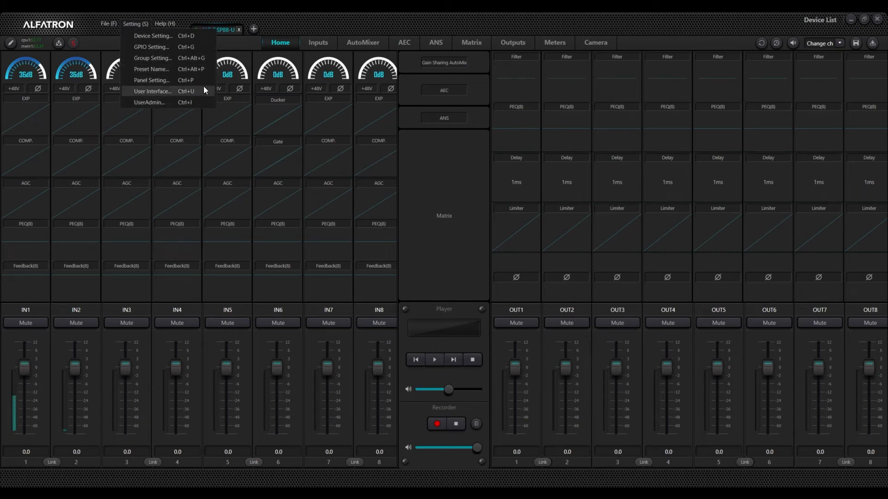
click(159, 90)
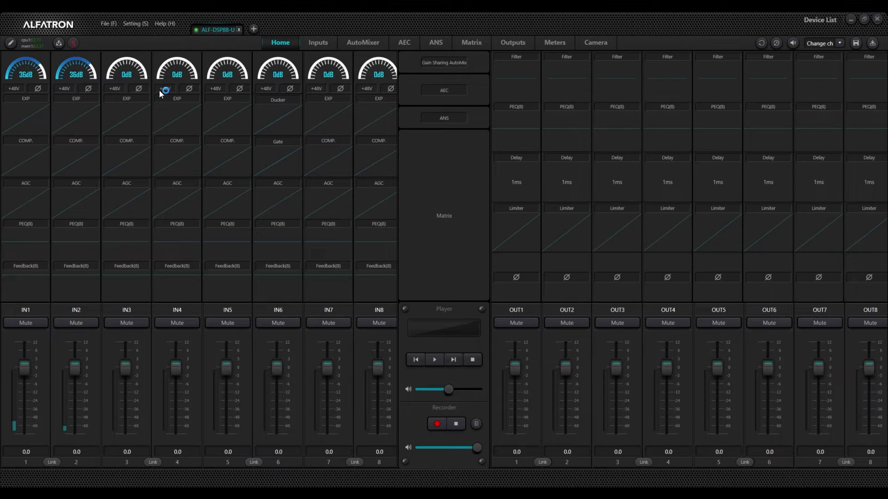
drag(0, 114, 416, 14)
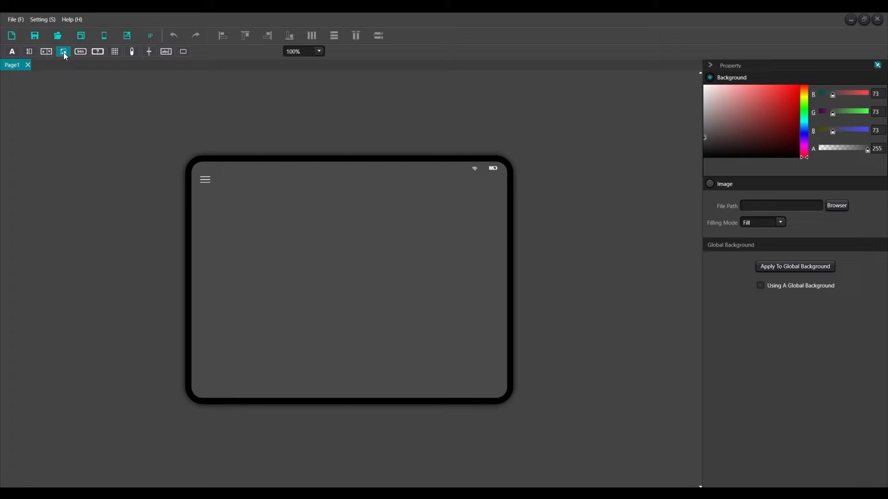
click(96, 52)
click(150, 52)
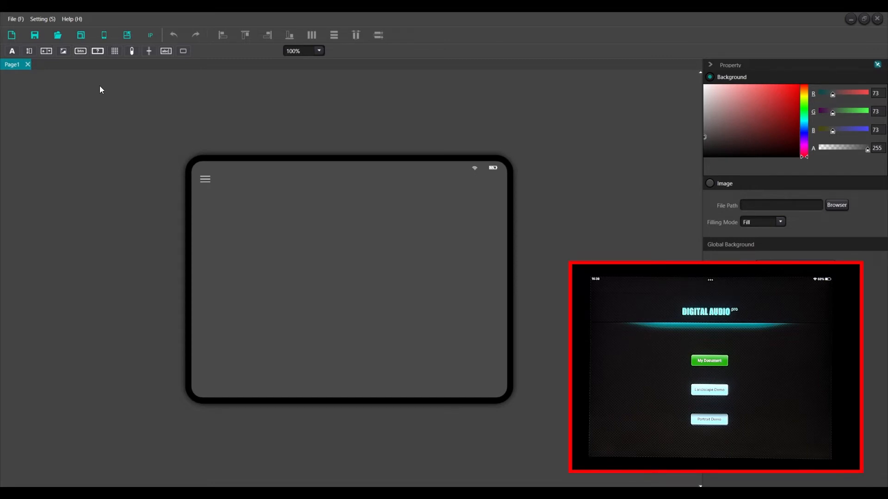
Apply the local iOS Phone template of 1125 x 2436 to the page
click(82, 35)
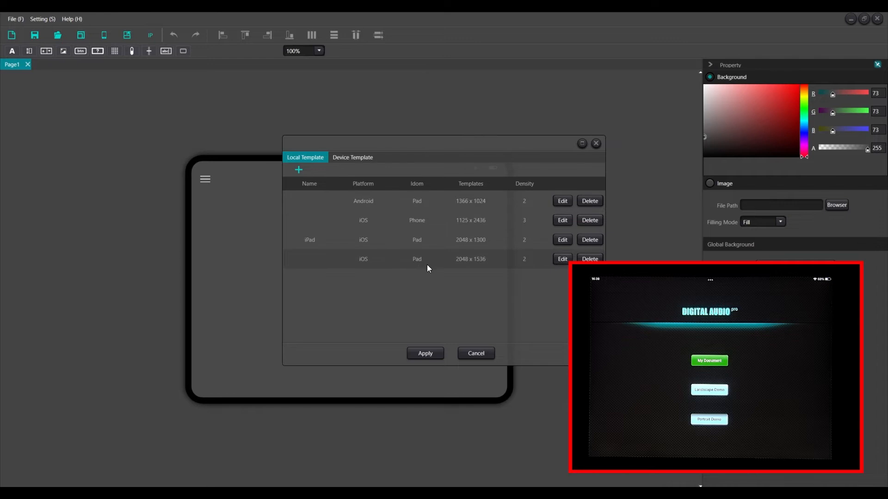
click(369, 221)
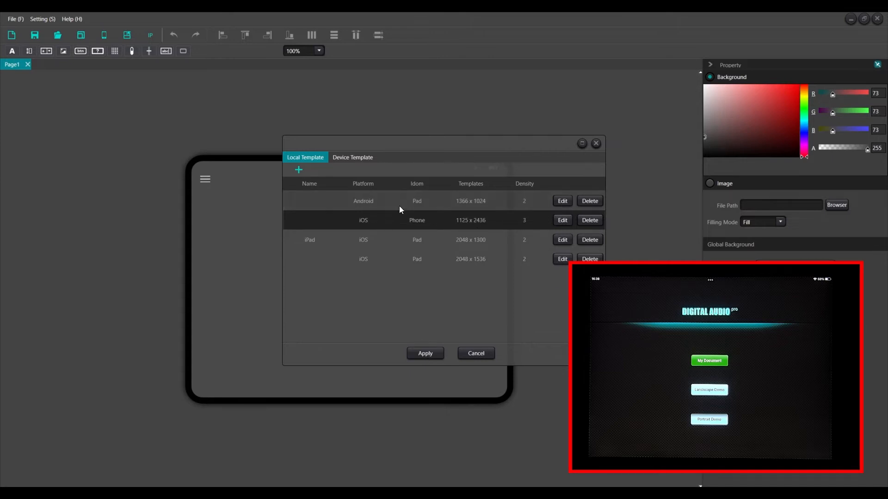
click(421, 354)
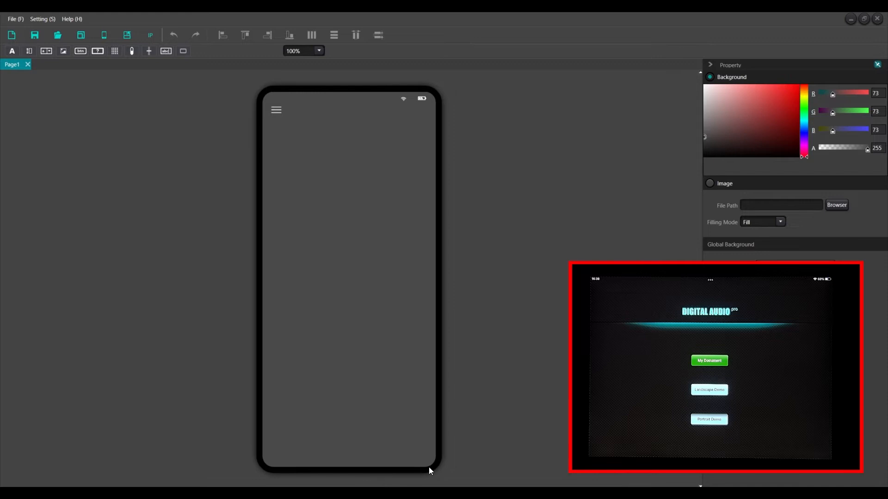
Apply the local iPad template of 2048 x 1300 to the page
click(83, 38)
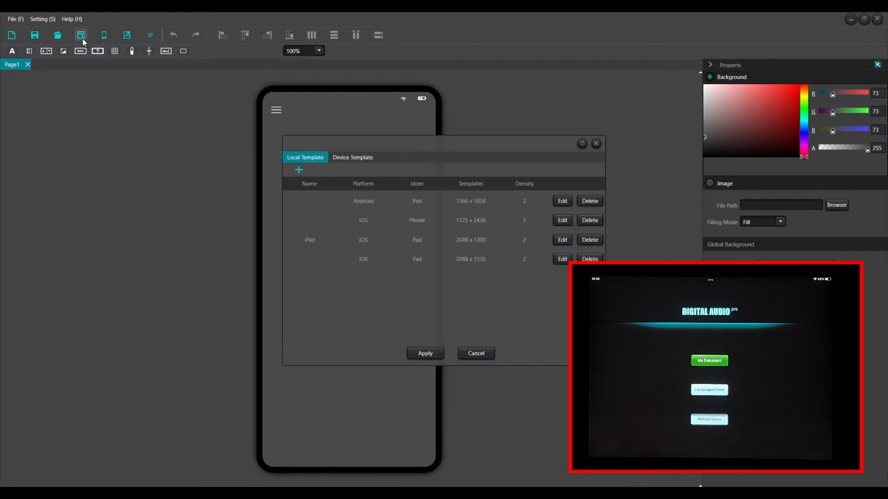
click(360, 240)
click(426, 355)
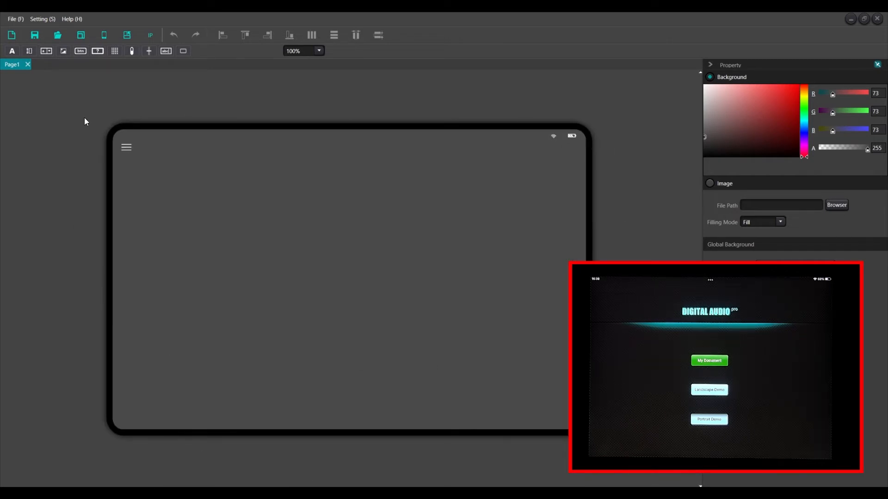
Apply the 2048 x 1536 device template of the connected Alfatron iPad to the page
click(80, 37)
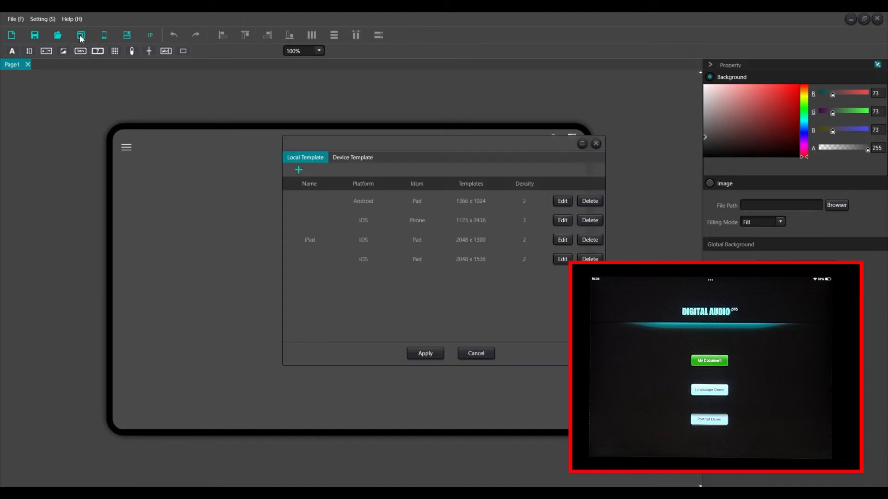
click(353, 157)
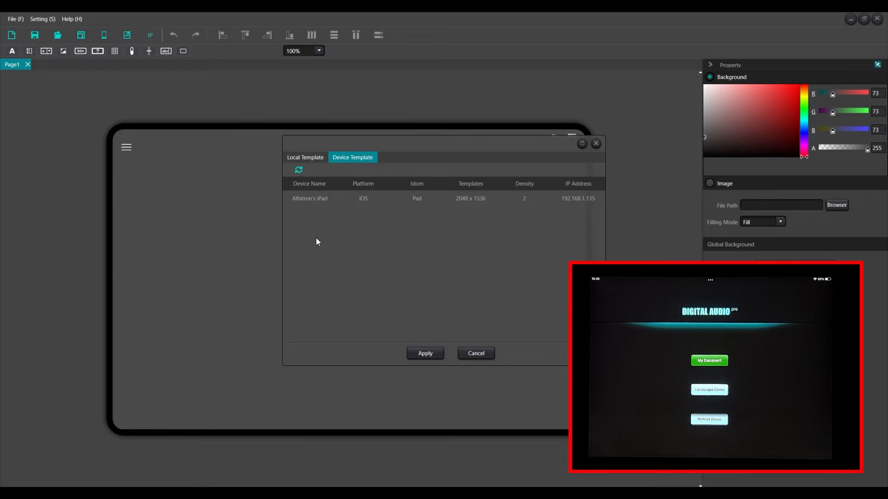
click(315, 199)
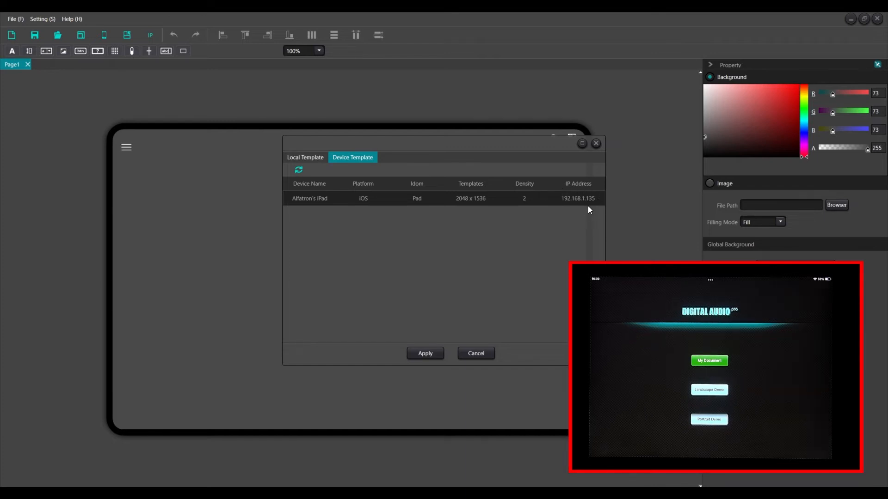
click(421, 356)
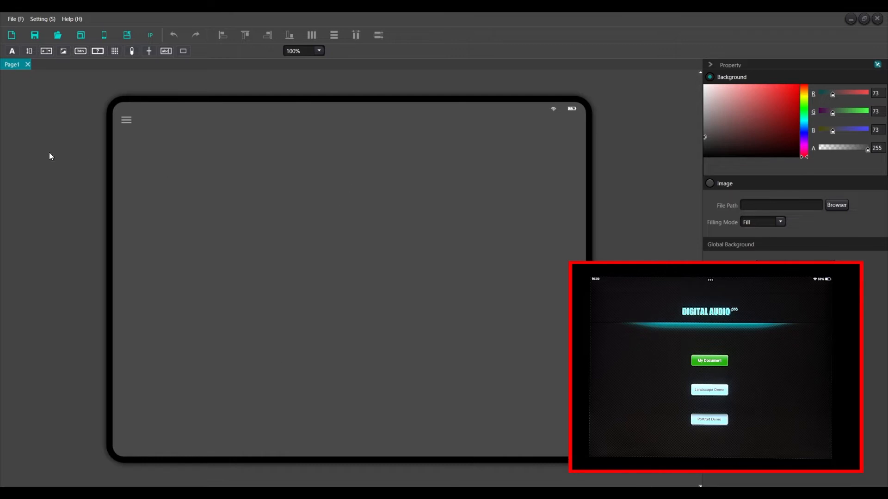
Add an input channel strip with fader and place it in the lower-left corner of the iPad page
click(29, 50)
click(148, 323)
drag(150, 331, 131, 309)
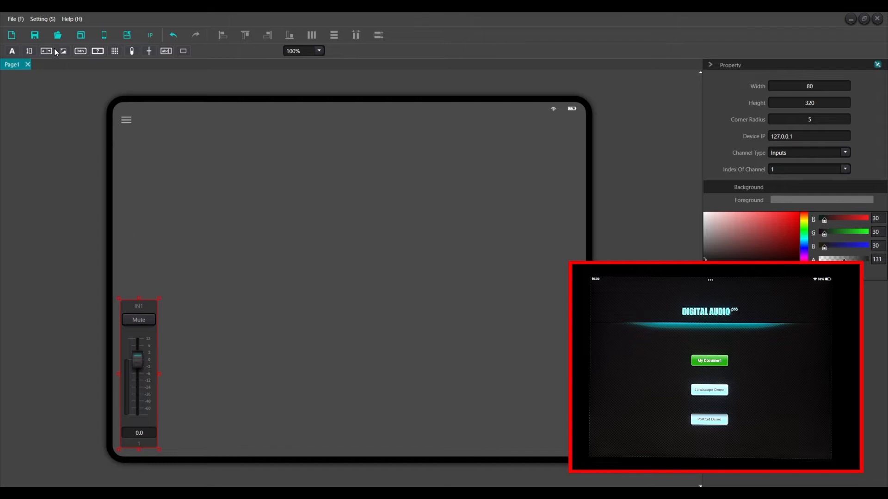
Add a second channel strip directly to the right of the first, at the same height
click(162, 251)
click(156, 301)
drag(33, 52, 168, 252)
drag(179, 307, 173, 306)
key(Down)
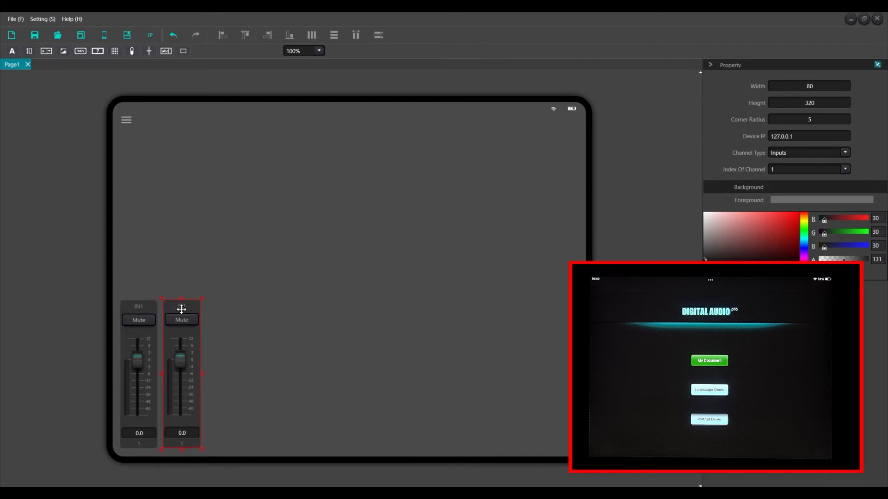
Set the second channel strip's channel index to 2
click(139, 305)
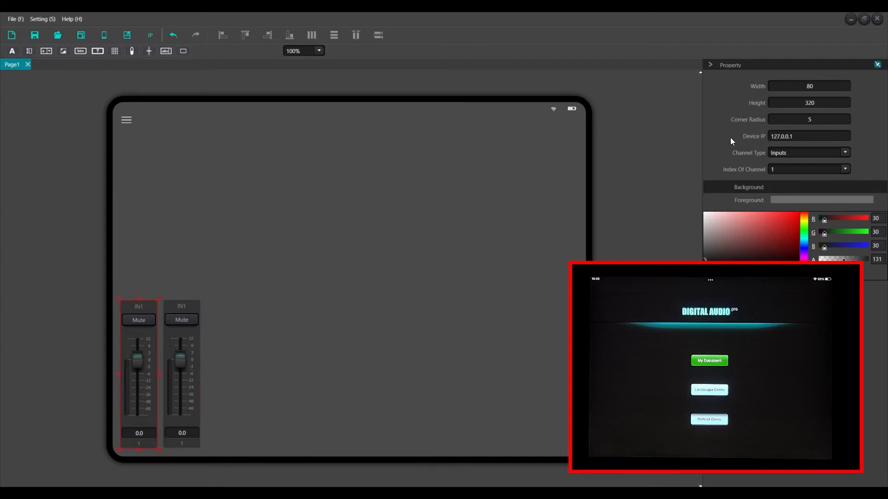
click(791, 193)
click(791, 169)
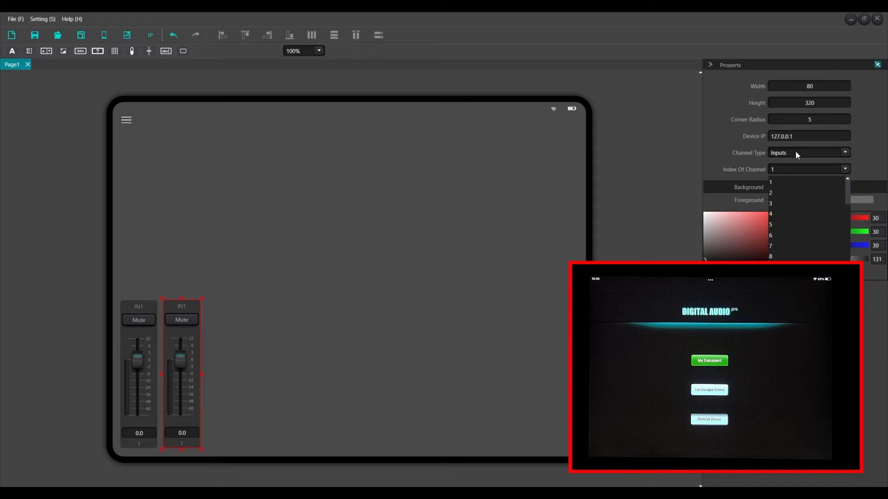
click(776, 194)
click(193, 296)
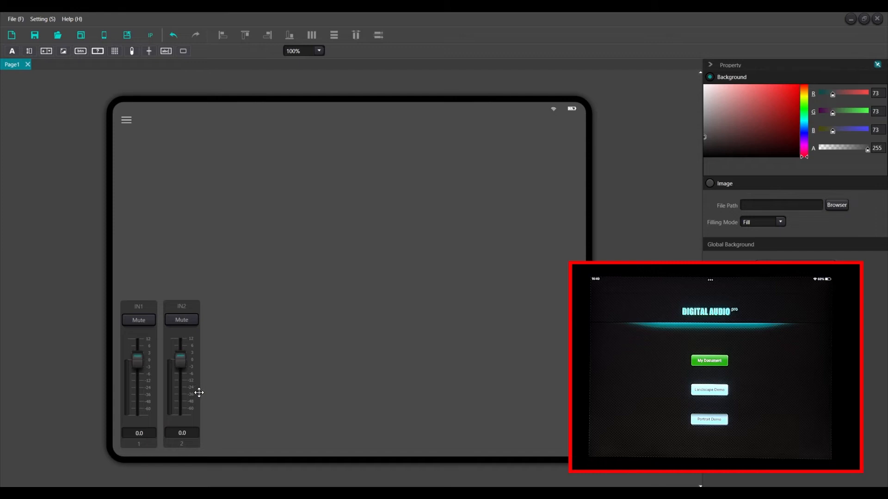
Copy the IN2 channel strip, paste it as IN3 and line it up to the right of IN2
click(184, 308)
click(202, 259)
click(195, 312)
right_click(176, 306)
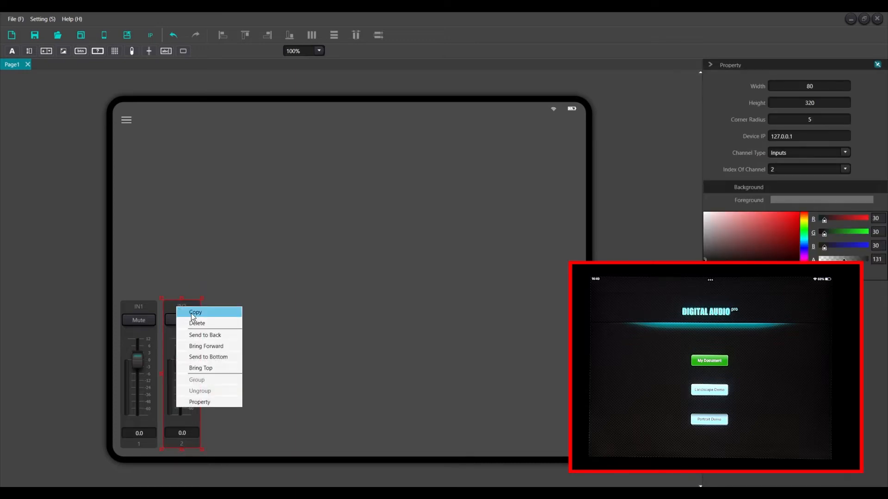
click(190, 312)
right_click(211, 306)
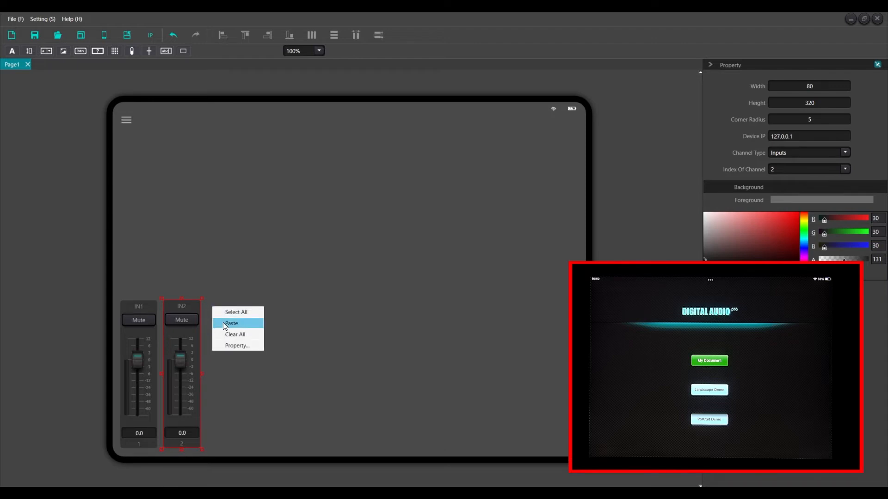
click(230, 323)
drag(190, 311, 228, 309)
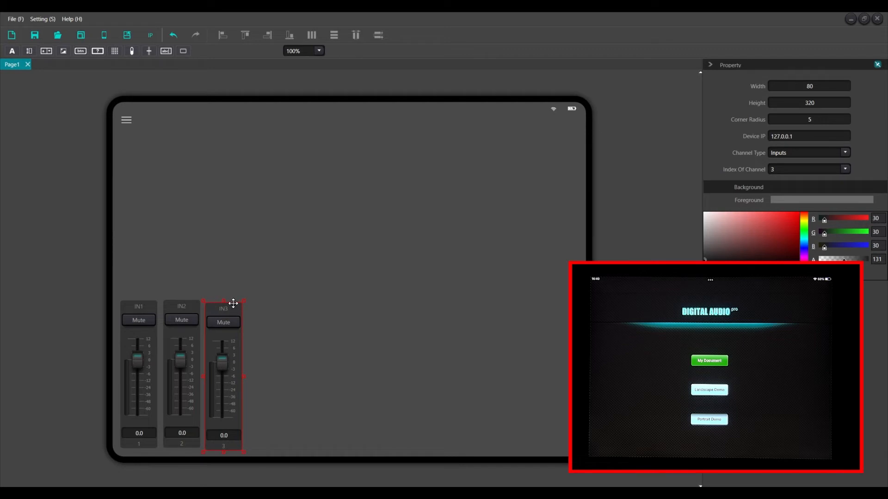
drag(226, 309, 224, 307)
click(250, 292)
click(232, 302)
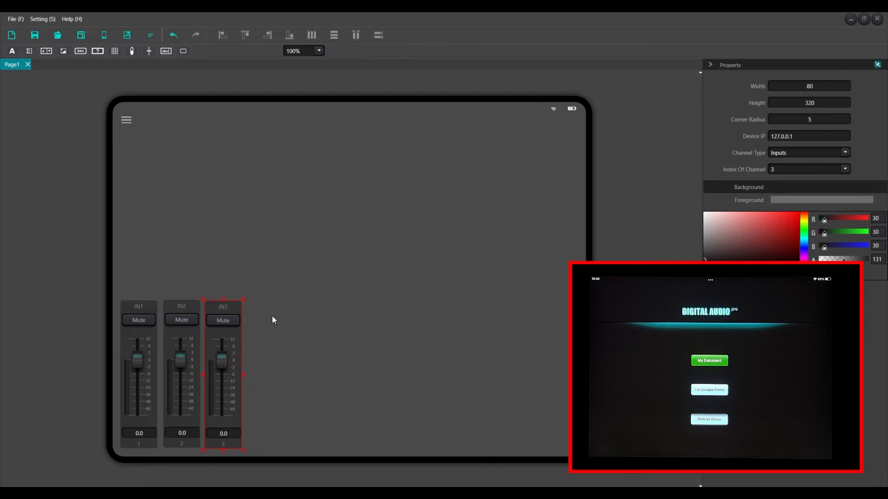
Paste three more channel strips and place them as IN4, IN5 and IN6 along the row
key(ctrl+v)
drag(234, 312, 263, 307)
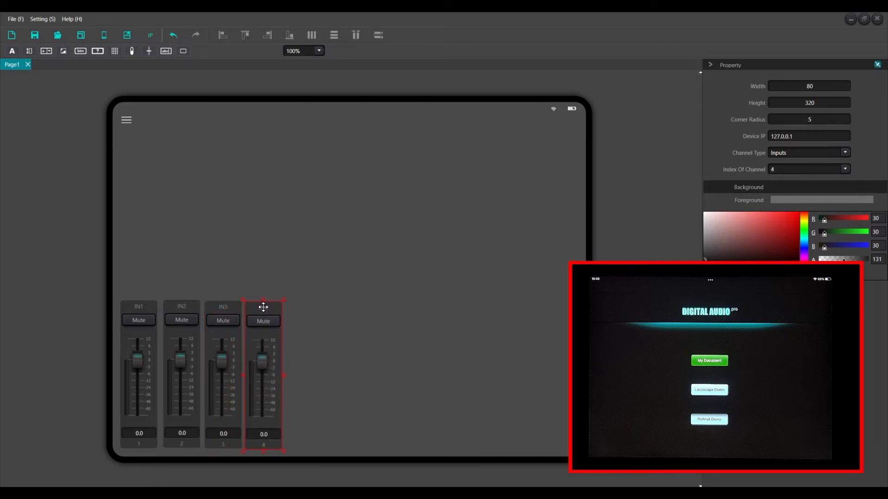
key(ctrl+v)
drag(246, 323, 301, 312)
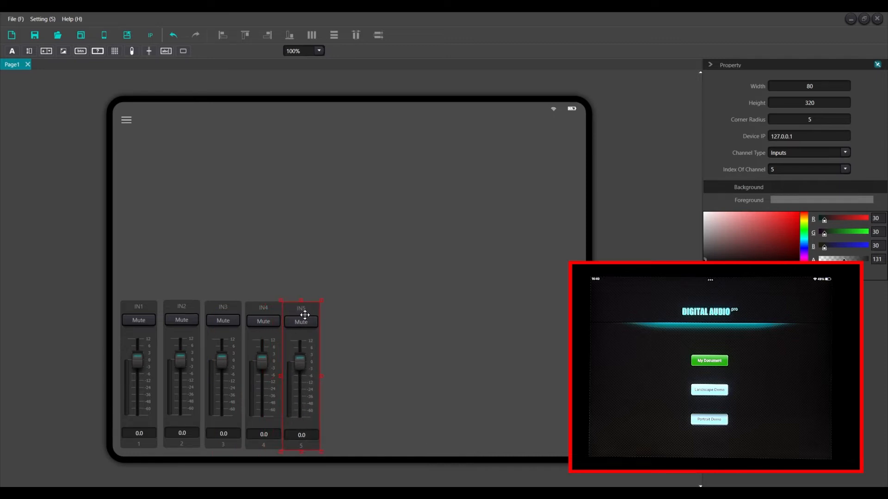
key(ctrl+v)
drag(221, 323, 303, 309)
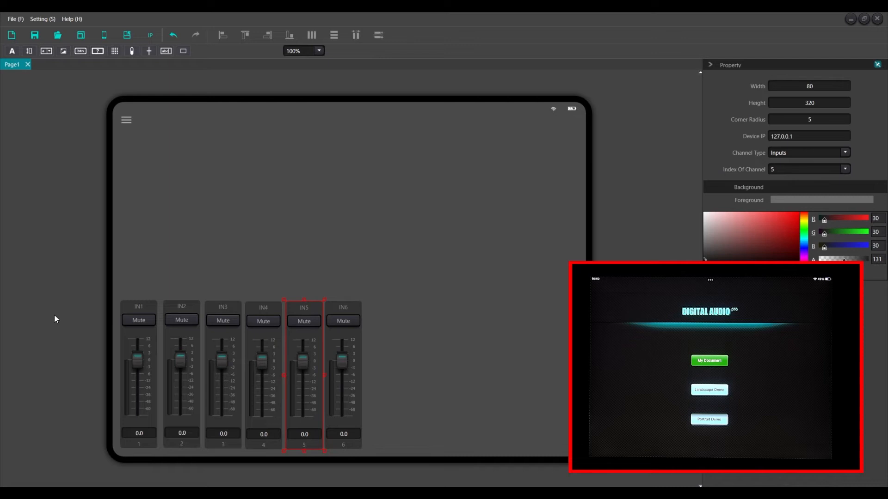
Select all six channel strips, align their top edges and distribute them evenly in the horizontal direction
click(71, 287)
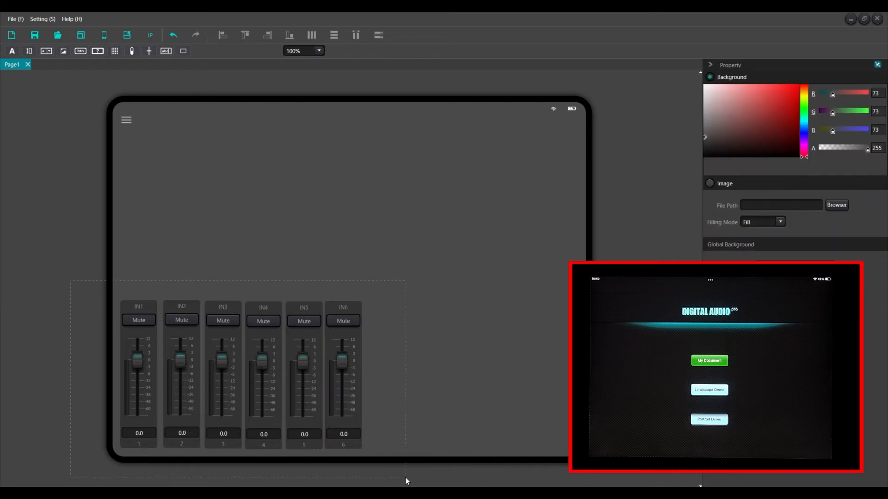
drag(405, 477, 406, 476)
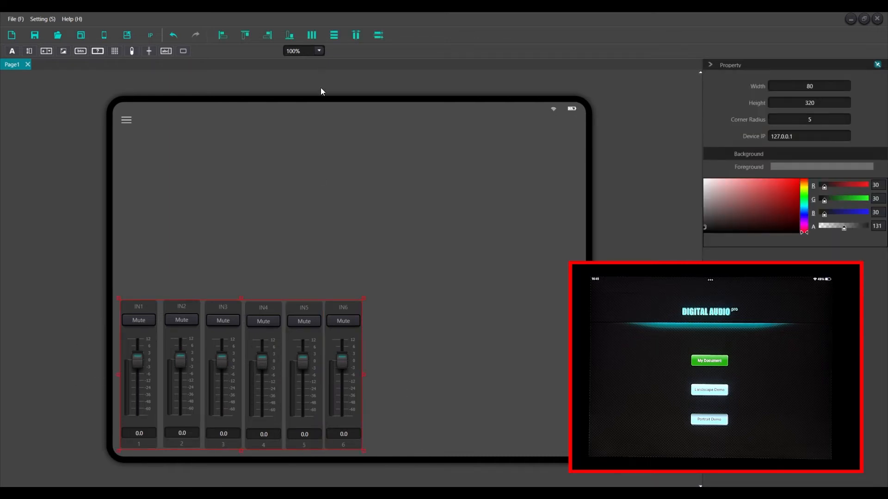
click(60, 282)
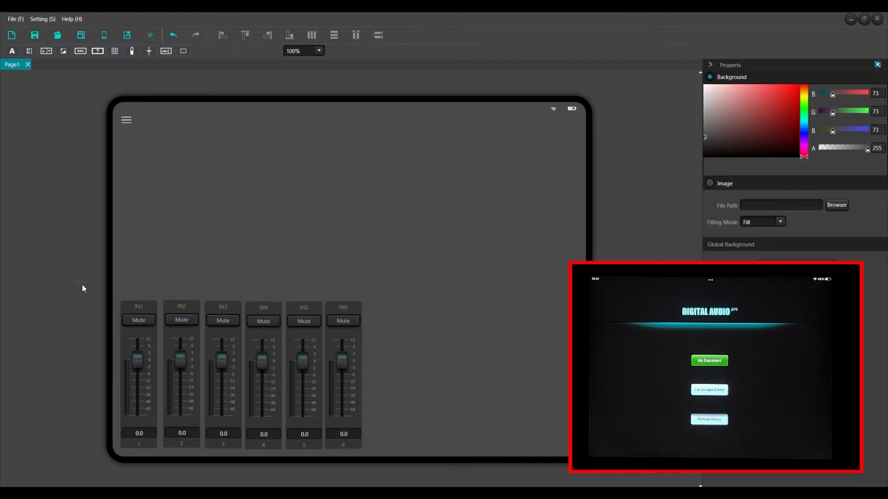
drag(410, 468, 409, 468)
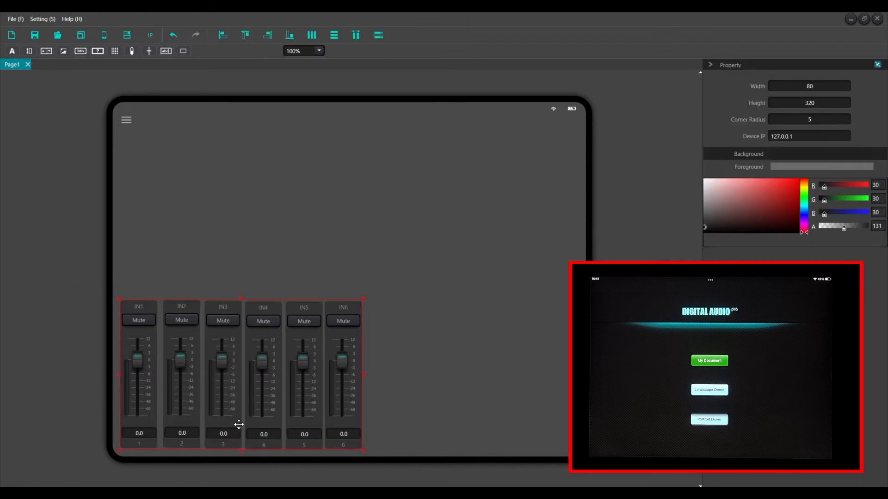
click(244, 35)
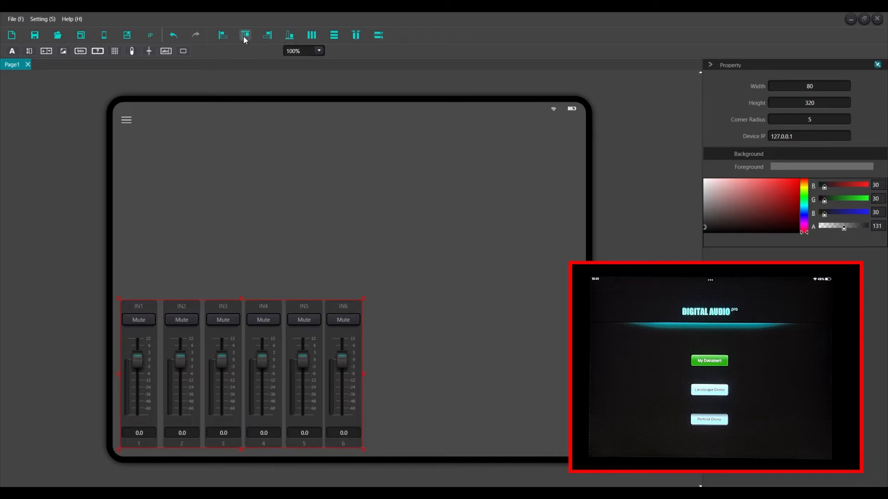
click(313, 35)
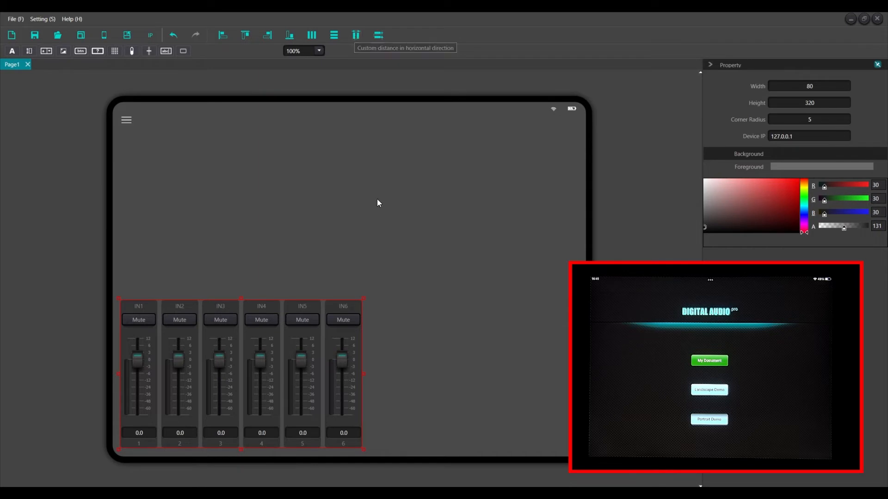
Shift several channel strips by hand so the row is unevenly spaced and misaligned
click(362, 313)
drag(343, 312, 359, 313)
drag(307, 320, 319, 321)
drag(260, 318, 186, 314)
Align the tops of all six channel strips and set a custom horizontal interval of 5 between them
drag(412, 284, 75, 475)
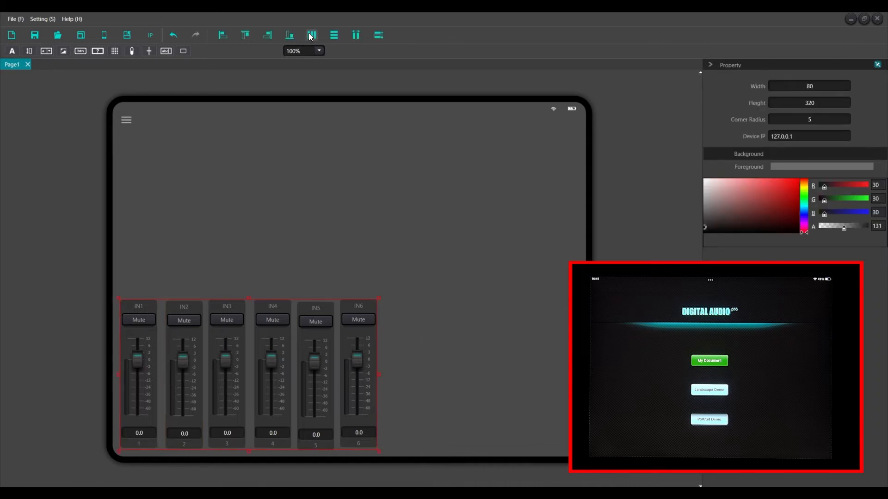
click(245, 36)
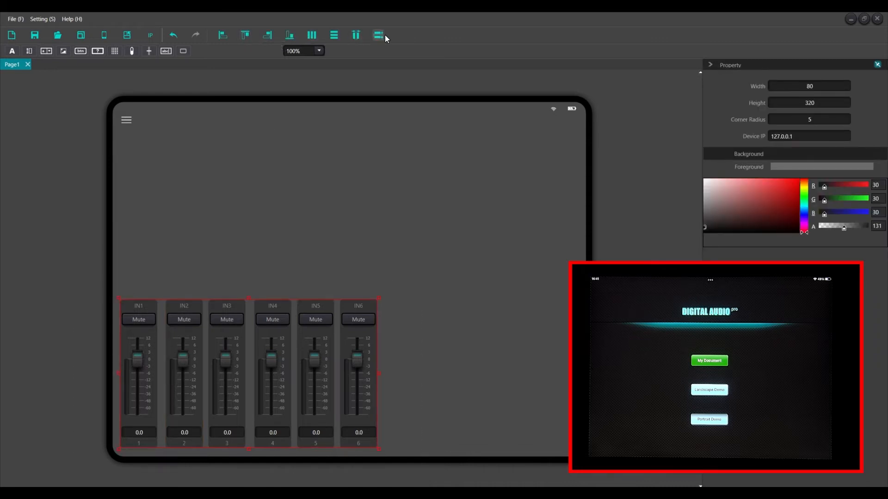
click(353, 38)
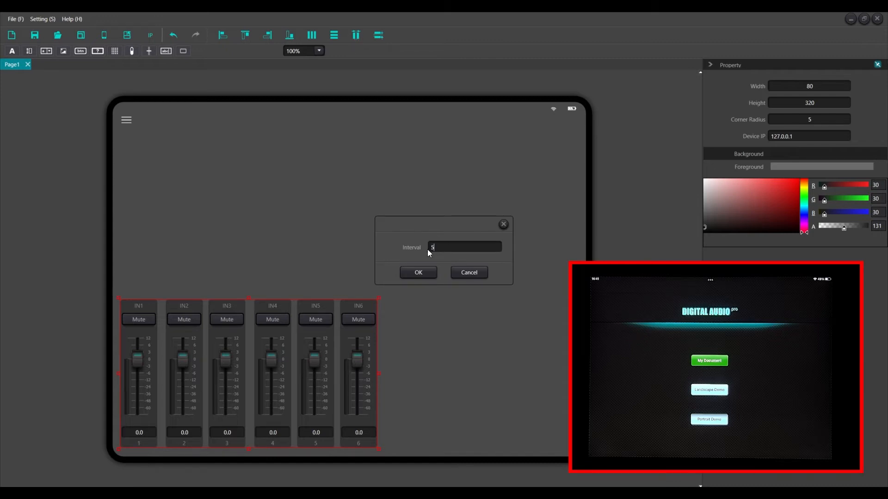
click(420, 272)
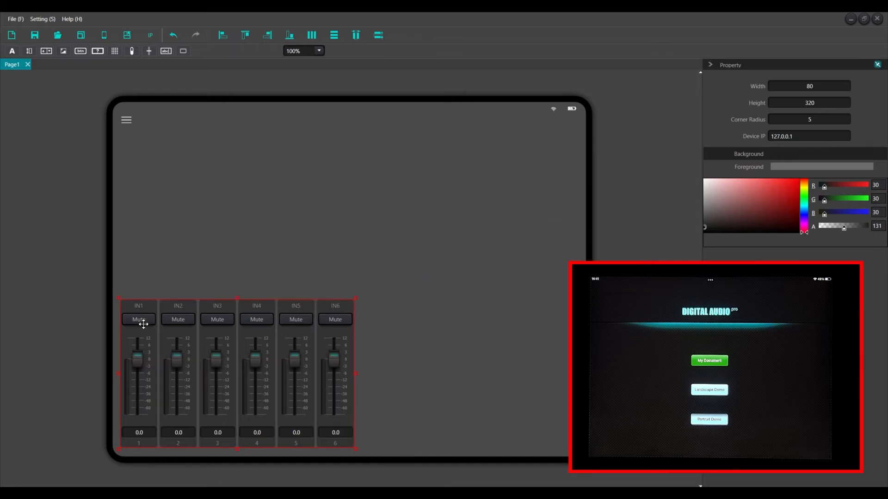
Move the row of six input channel strips slightly inward from the page's edge and select the IN1 strip
mouse_move(308, 413)
mouse_down()
mouse_move(291, 415)
mouse_move(347, 356)
mouse_move(313, 411)
mouse_up()
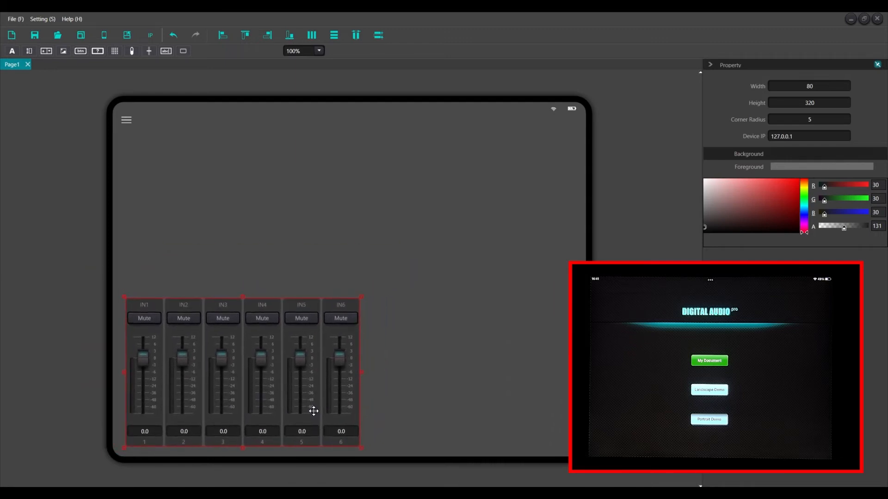
click(135, 298)
click(143, 304)
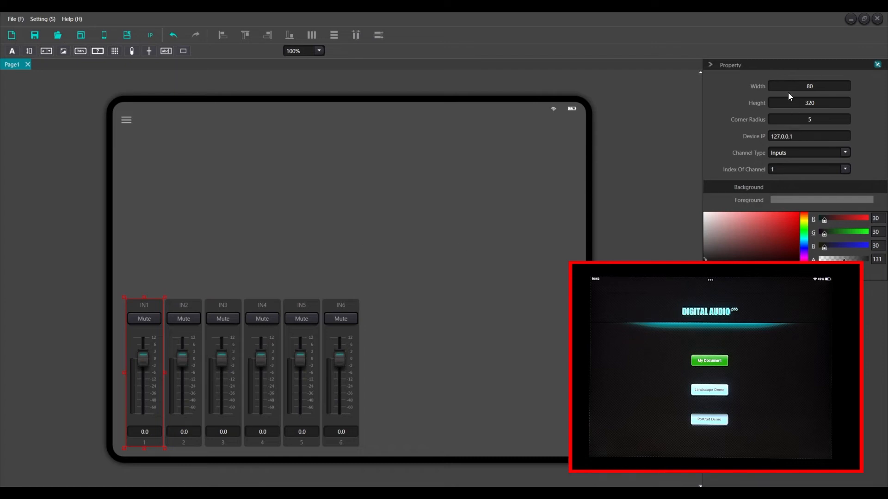
Try a corner radius of 0 on the IN1 strip and restore it to 5
double_click(828, 86)
click(808, 119)
click(667, 171)
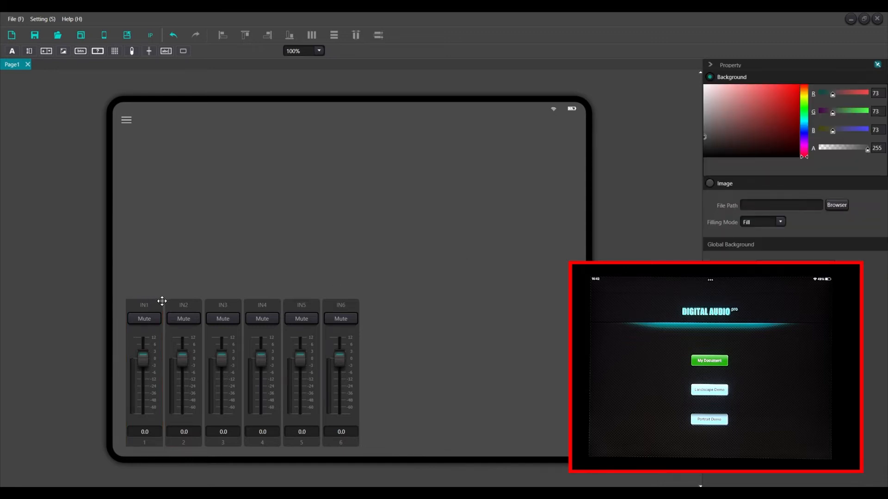
click(137, 310)
double_click(830, 117)
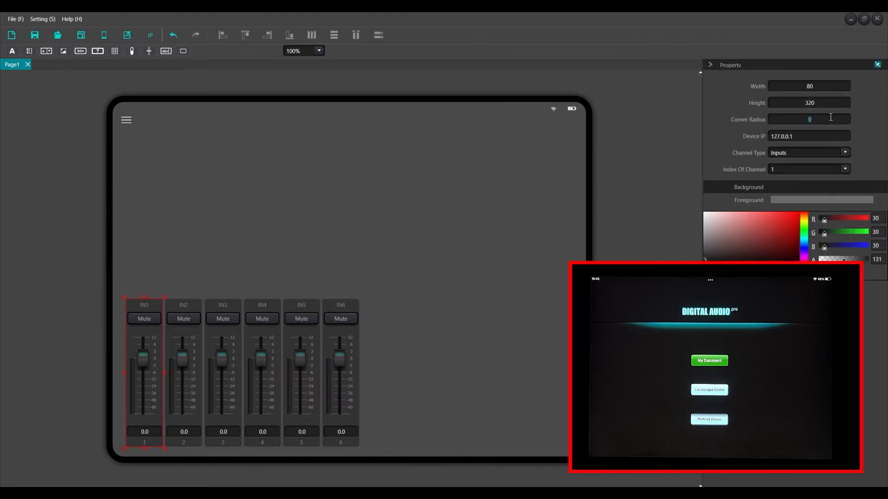
text(5)
click(815, 134)
click(826, 121)
Examine the device IP, channel type and channel index properties of the input channel strips
click(796, 137)
click(177, 307)
click(225, 305)
click(266, 304)
click(146, 307)
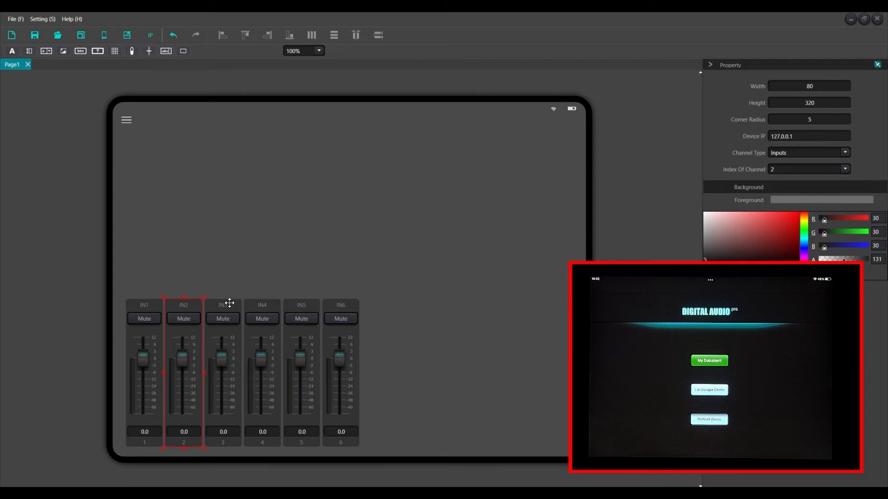
click(263, 306)
click(152, 306)
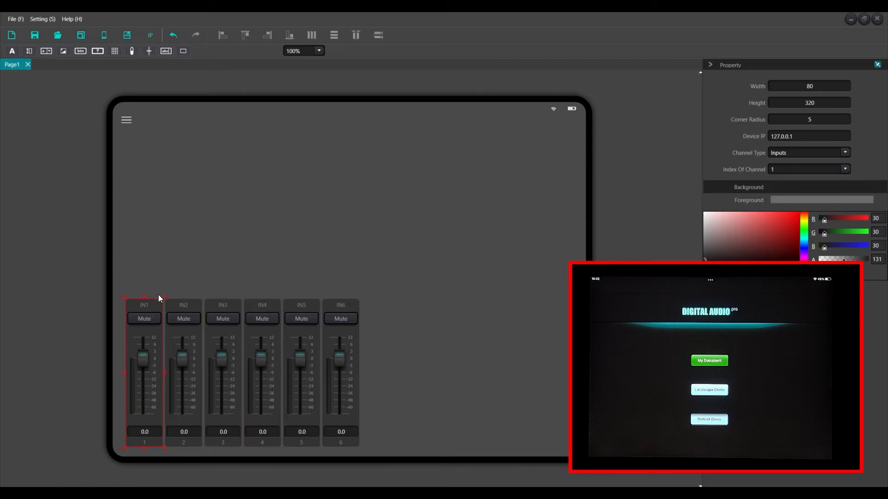
click(182, 307)
click(235, 307)
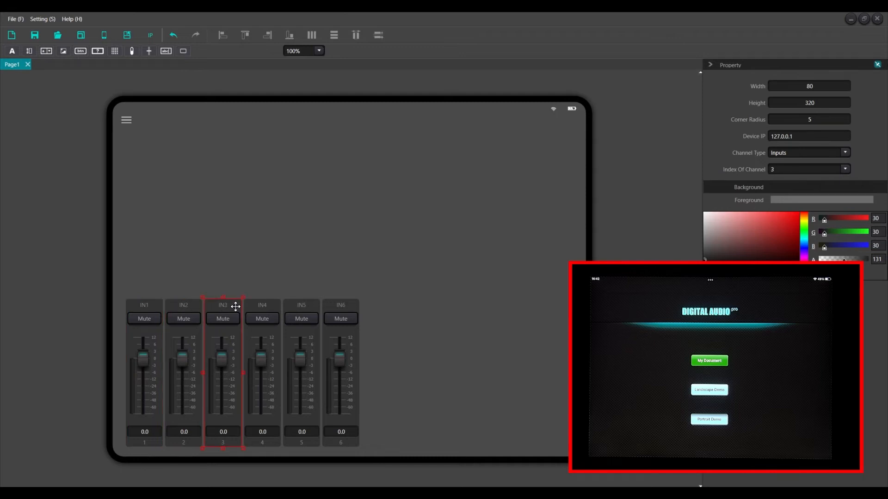
click(304, 309)
click(334, 307)
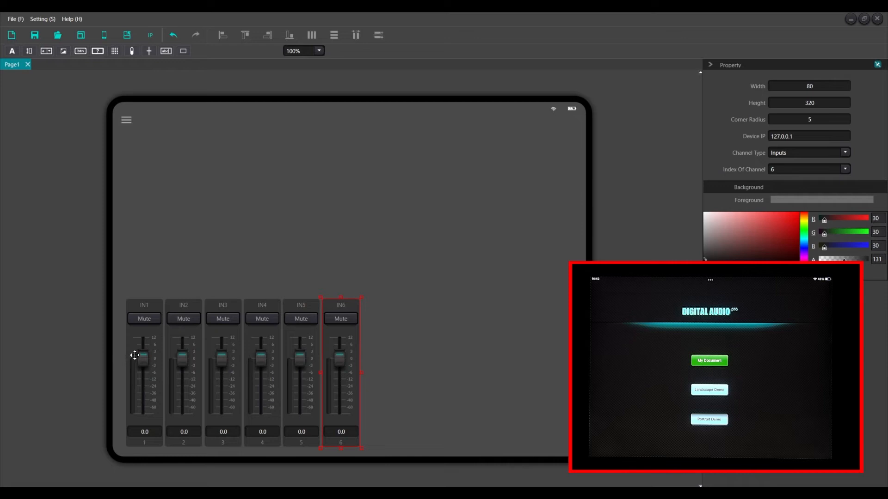
click(143, 302)
click(801, 136)
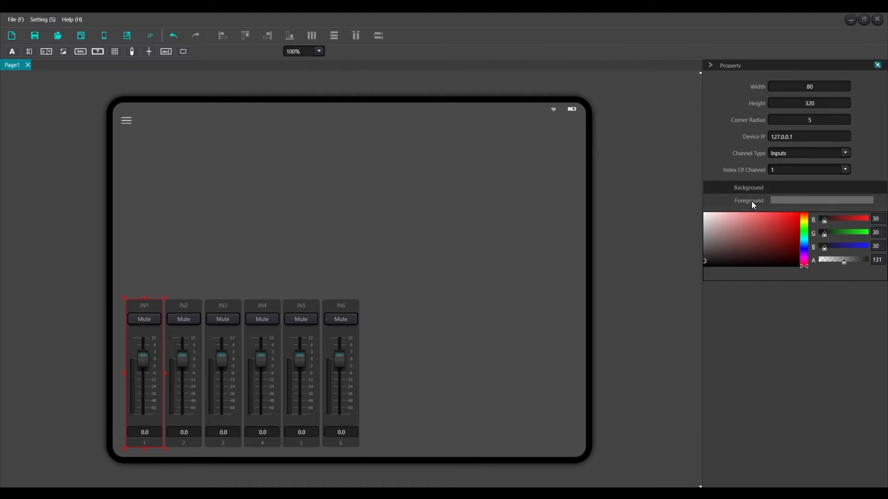
Adjust the opacity of the IN1 strip's background, raising alpha to 255 and lowering it to about 107
key(ctrl+z)
drag(841, 260, 846, 261)
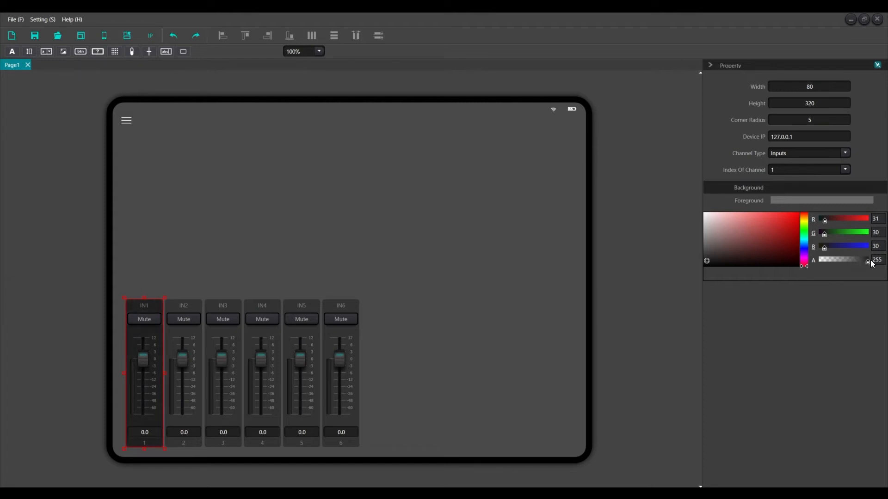
drag(865, 262, 839, 264)
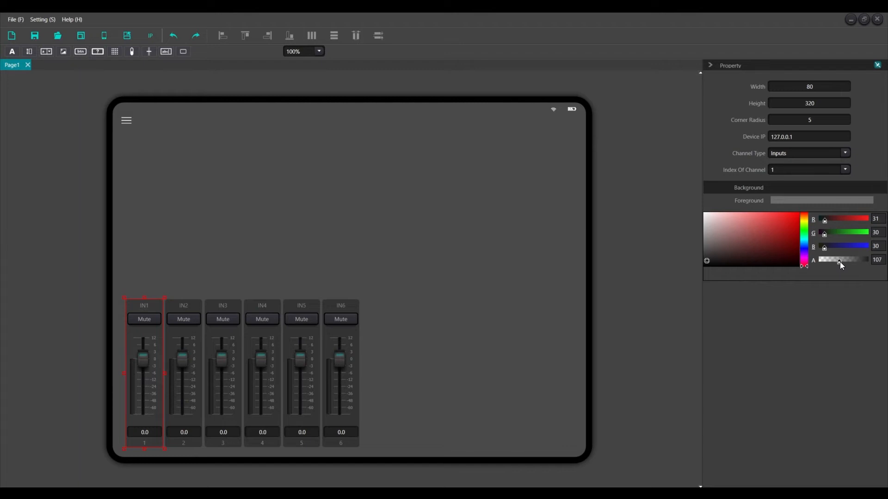
drag(840, 262, 841, 262)
click(880, 259)
key(BackSpace)
click(420, 218)
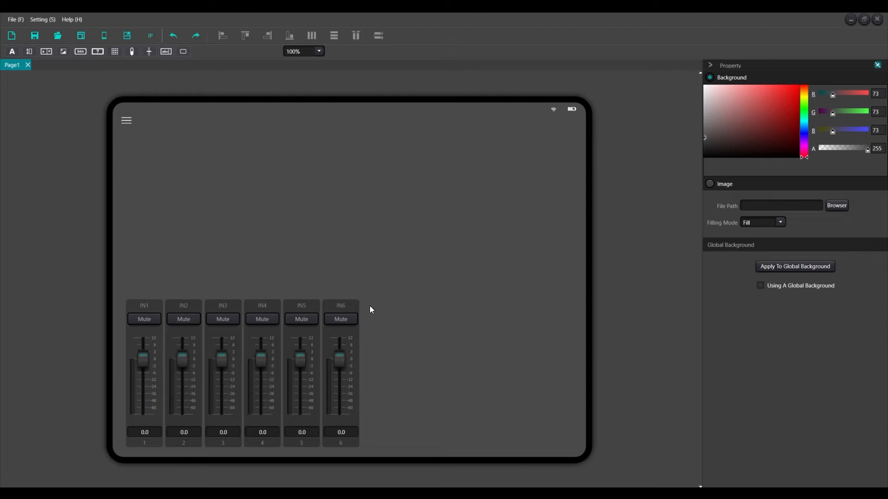
Duplicate the IN6 strip and place the copy apart from the input row, towards the page's lower right
click(342, 304)
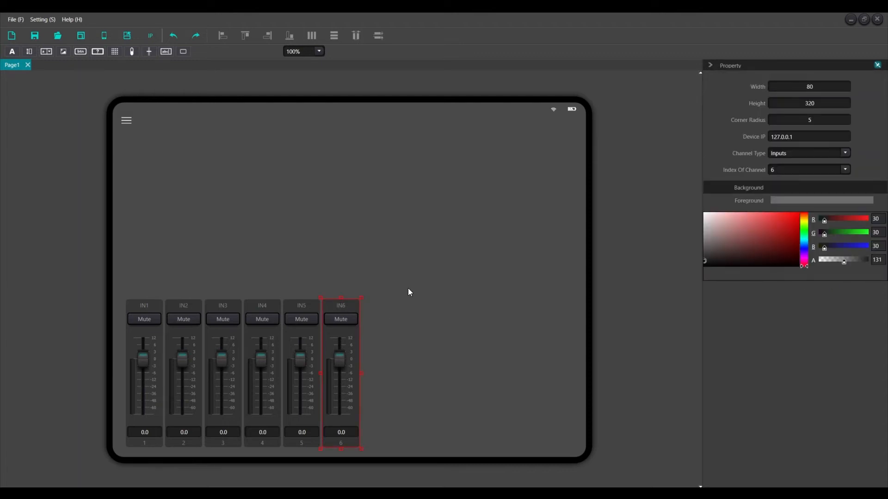
key(ctrl+v)
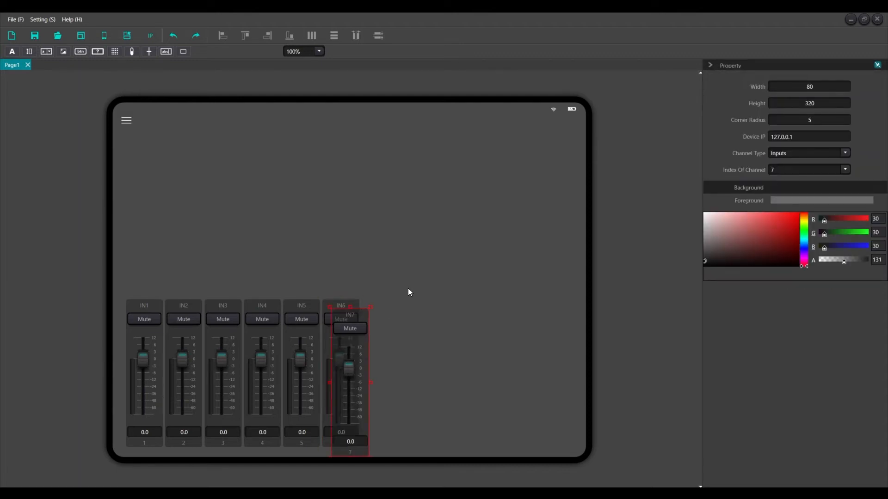
drag(352, 309, 460, 307)
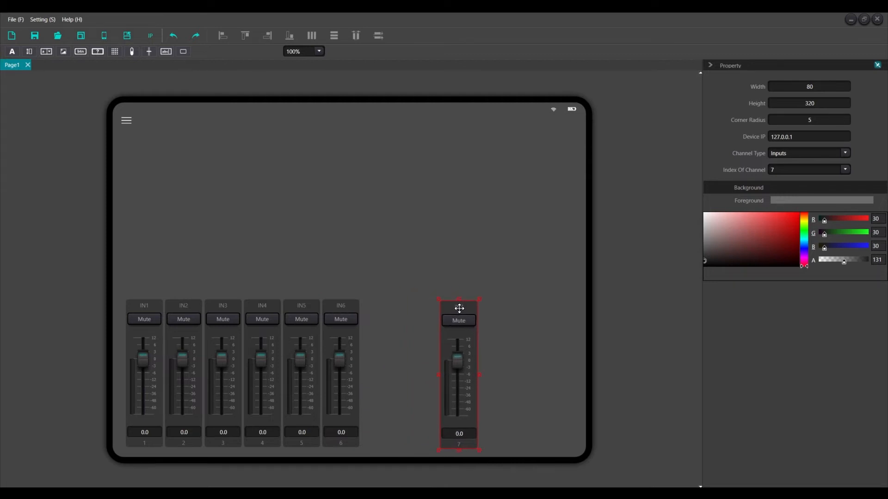
Set the new strip's channel type to Outputs and its channel index to 1
click(794, 153)
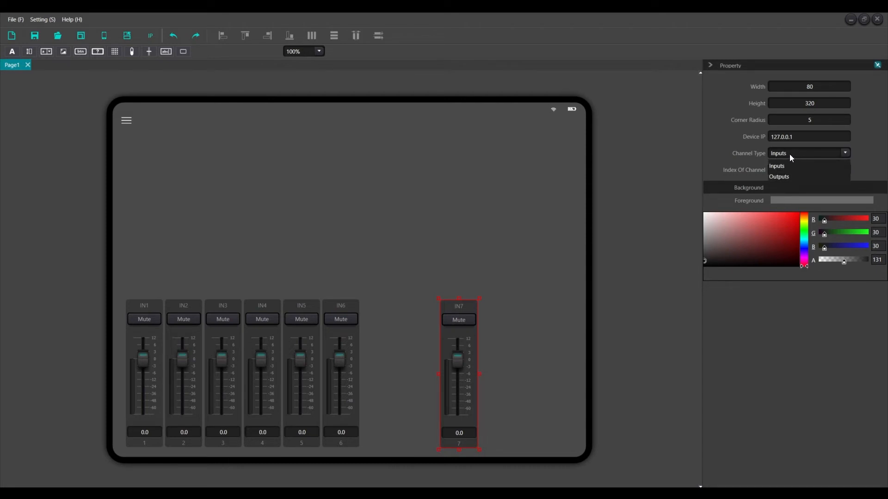
click(788, 177)
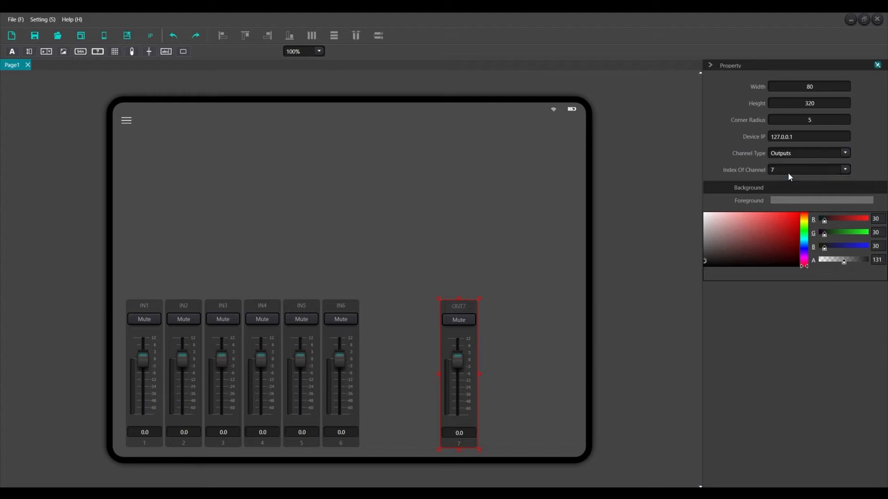
click(788, 168)
drag(845, 201, 847, 191)
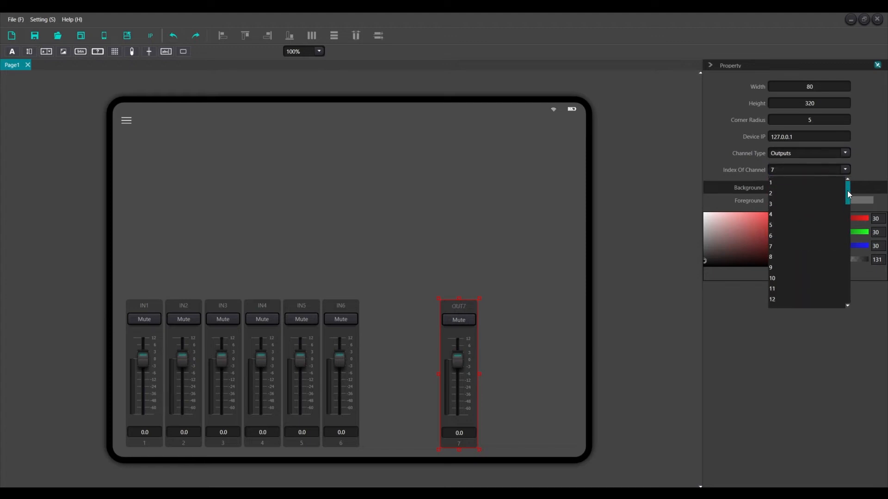
click(785, 181)
click(497, 249)
Copy the OUT1 strip and place three pasted copies in a row beside it as OUT2, OUT3 and OUT4
click(458, 310)
drag(459, 312, 458, 310)
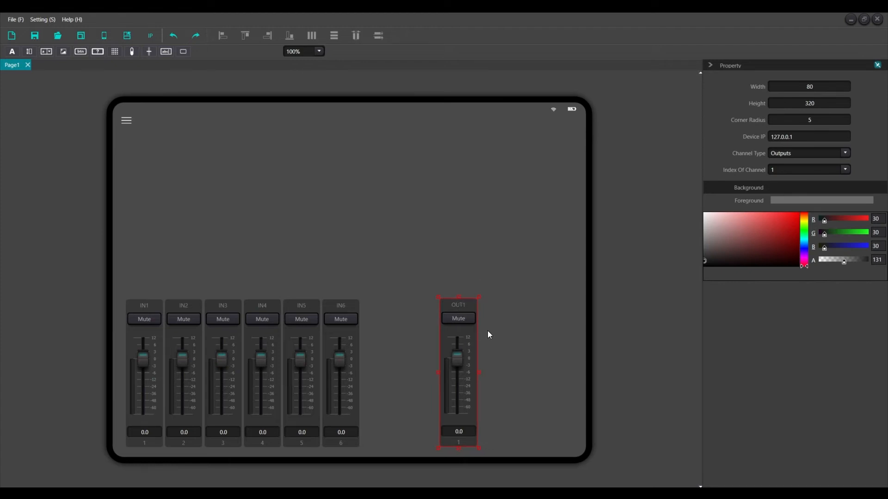
key(ctrl+c)
key(ctrl+v)
drag(476, 313, 507, 308)
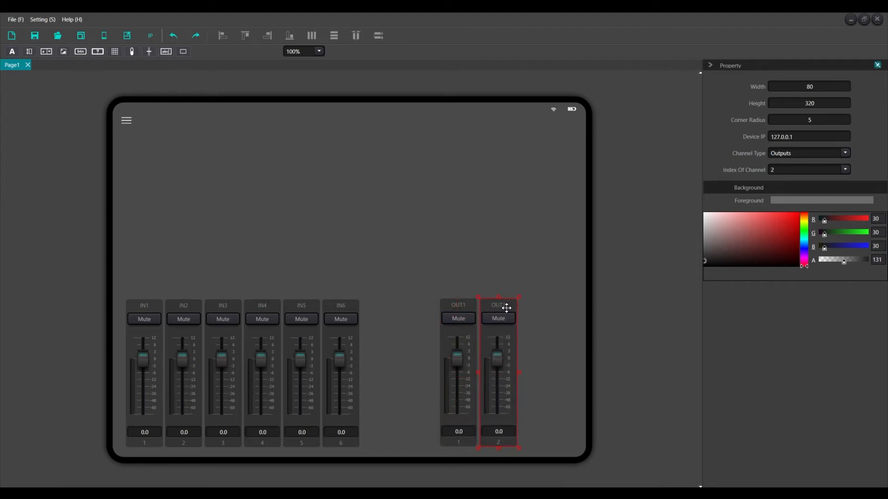
key(ctrl+v)
drag(463, 317, 535, 311)
key(ctrl+v)
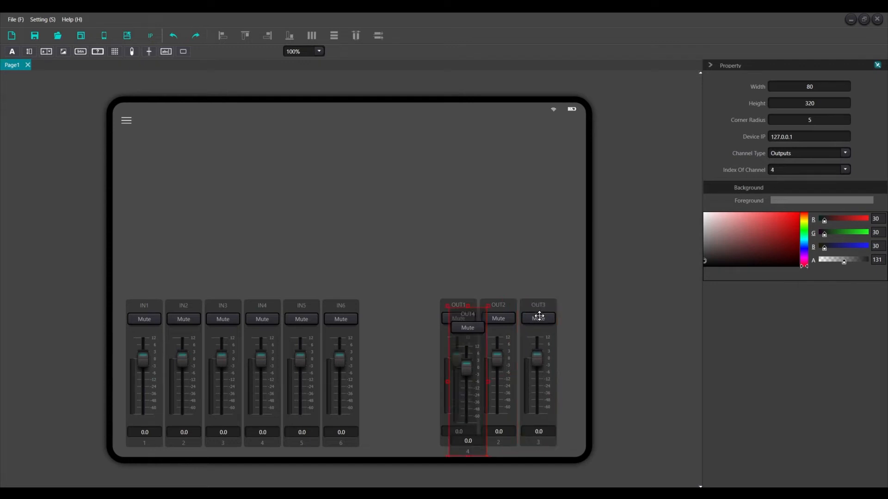
drag(476, 316, 590, 304)
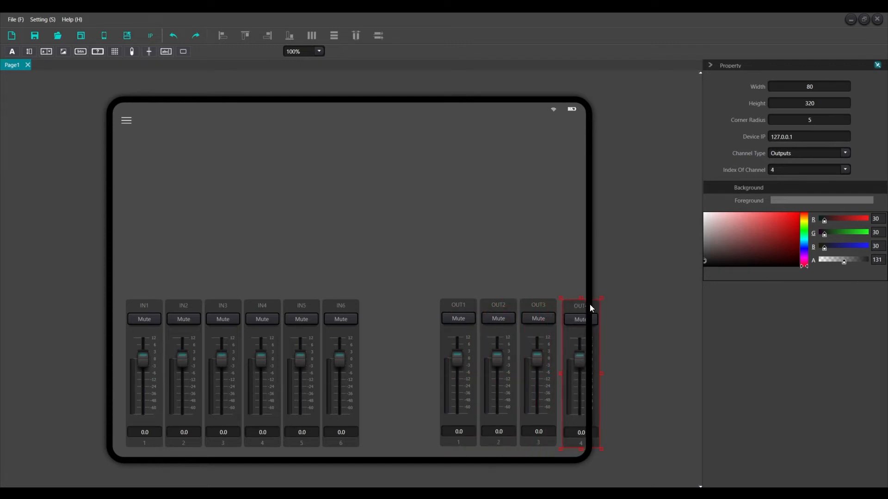
Align the four output strips with the same custom horizontal interval as the input row and move them inside the page edge
drag(636, 276, 492, 407)
drag(408, 467, 408, 467)
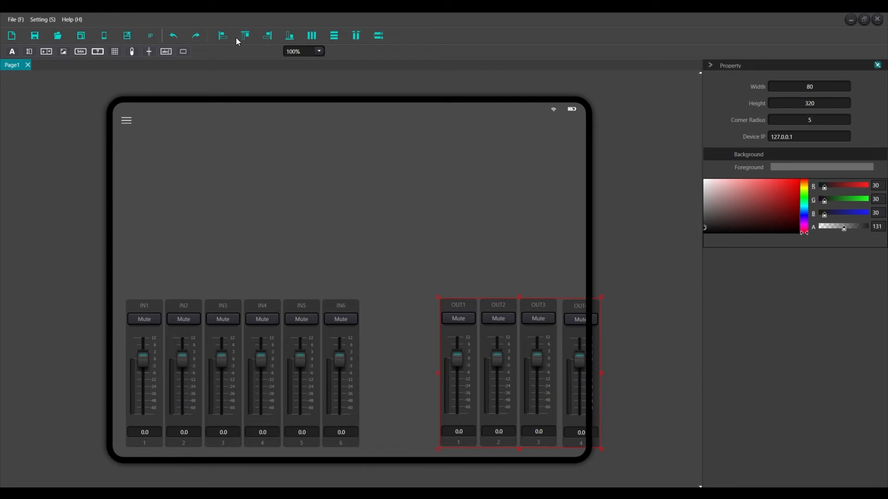
click(355, 38)
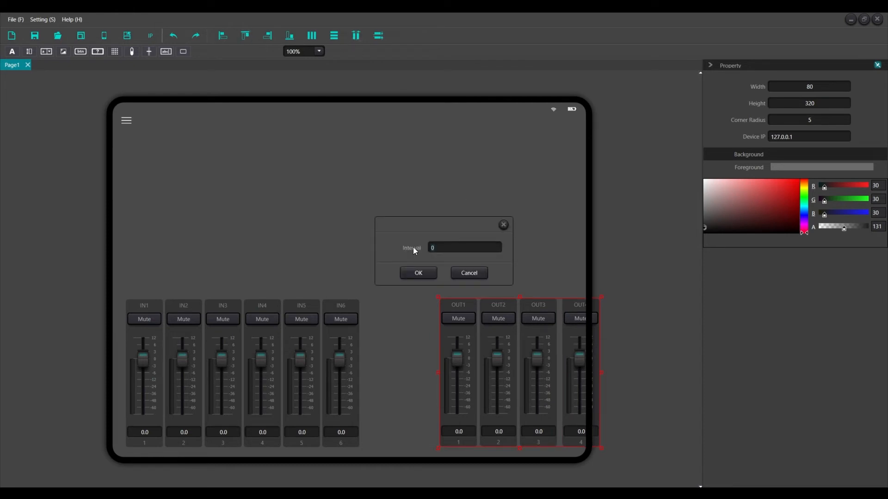
click(418, 273)
drag(459, 309, 440, 306)
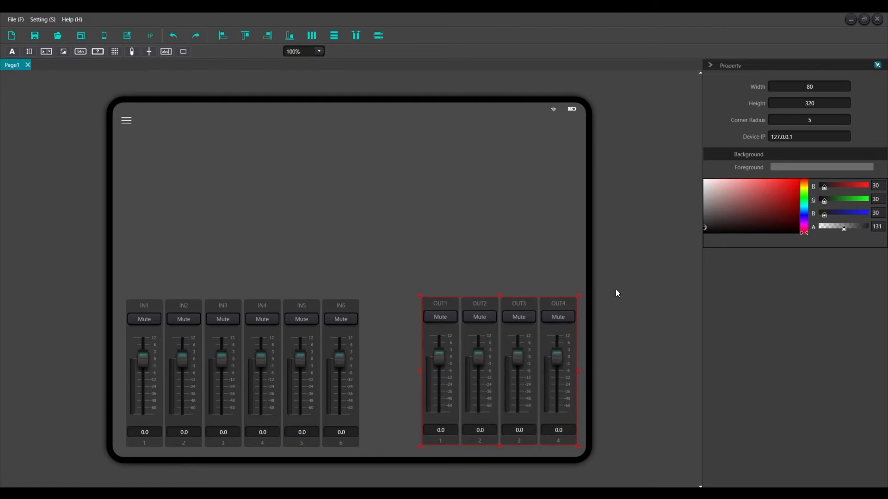
Select all ten input and output strips and align their top edges
drag(626, 270, 464, 445)
drag(5, 484, 5, 484)
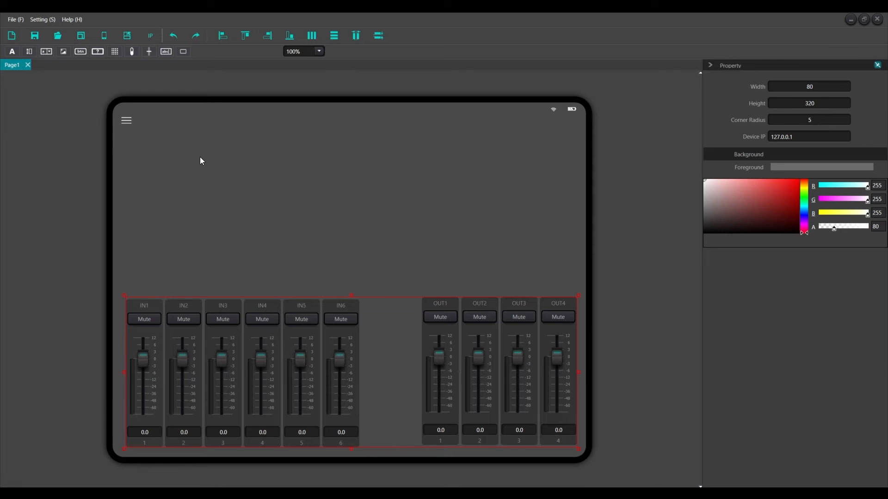
click(245, 35)
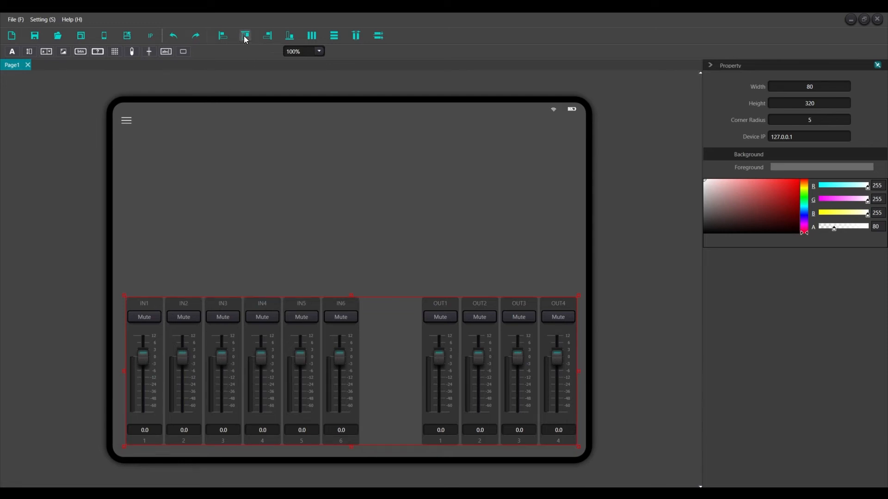
click(649, 312)
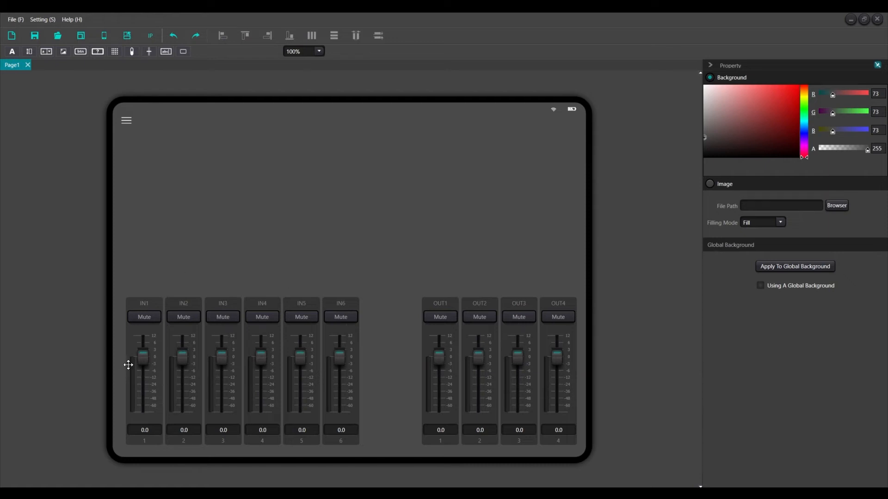
Add a rectangle and resize it to about 523 by 334 so that it frames the six input strips
click(181, 52)
drag(210, 141, 181, 47)
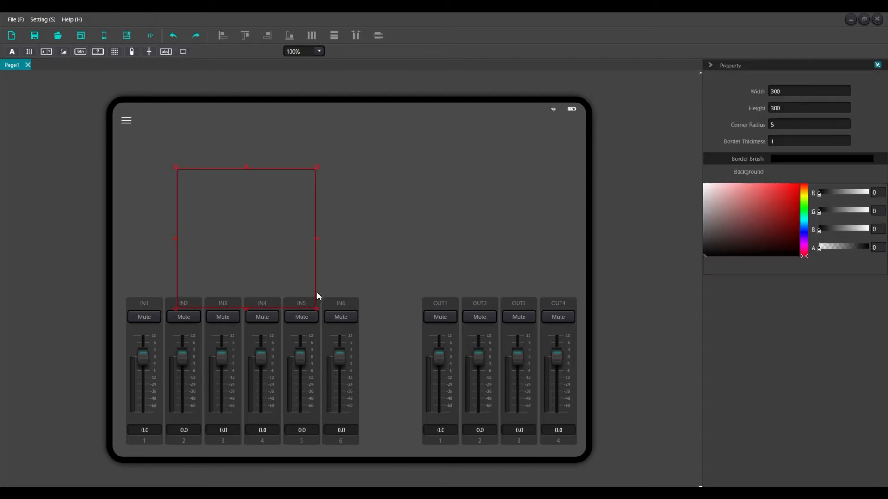
drag(262, 169, 205, 295)
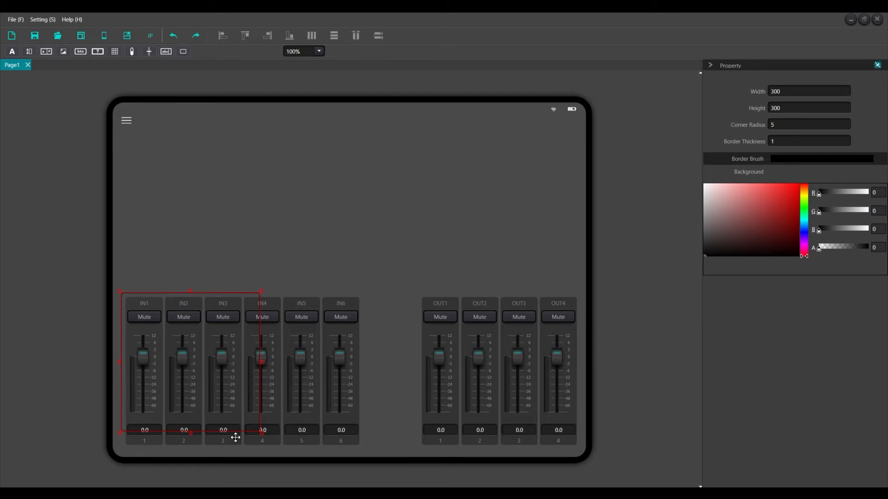
drag(262, 433, 365, 450)
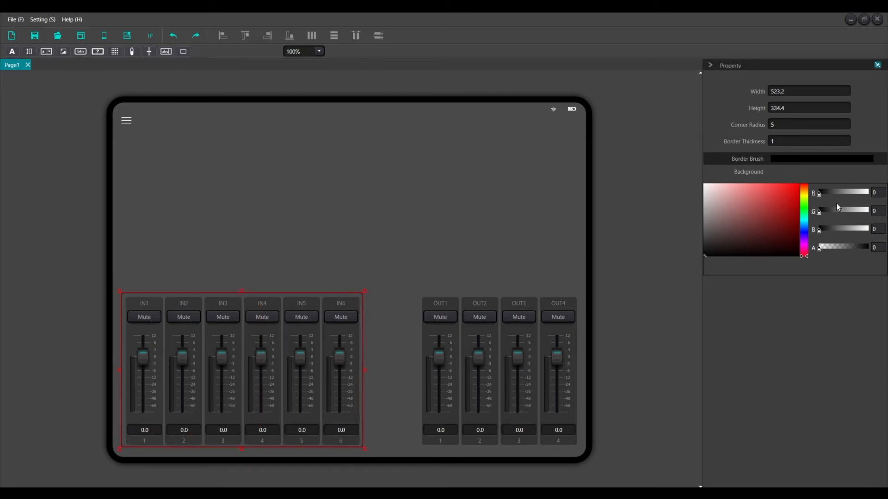
Try a dark green border colour on the rectangle and set its border brush to opaque black
click(805, 204)
drag(821, 211, 828, 213)
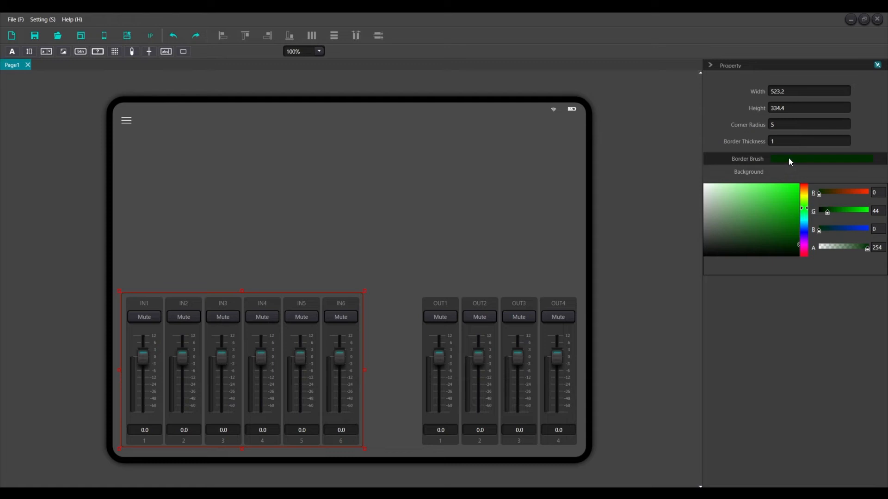
drag(733, 241, 701, 260)
Set the rectangle's background to dark green with R 5, G 109, B 5 and alpha 254
click(788, 170)
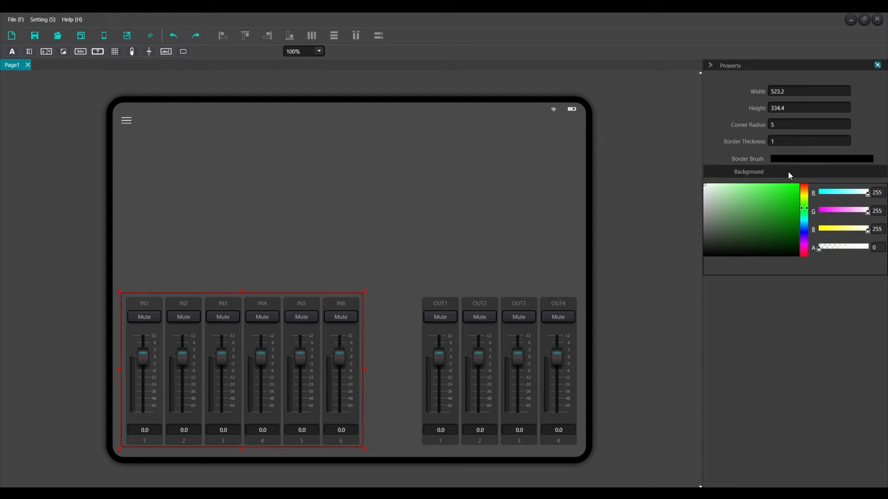
drag(775, 215, 795, 229)
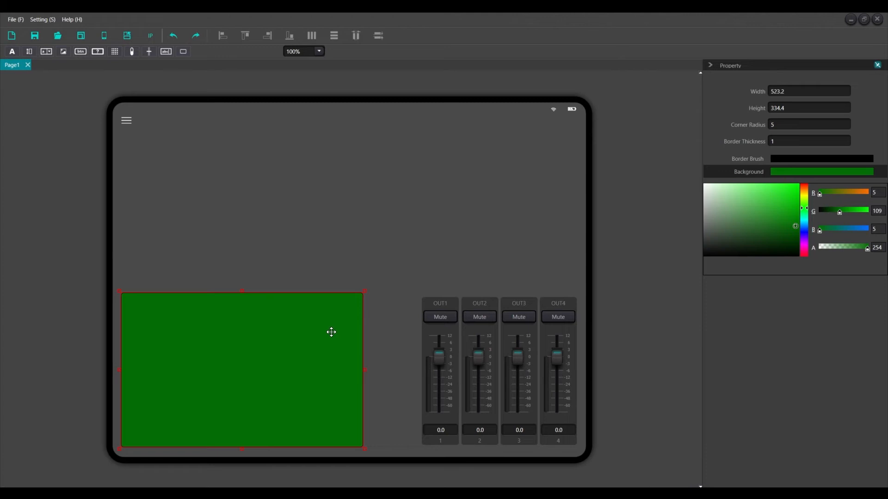
click(278, 211)
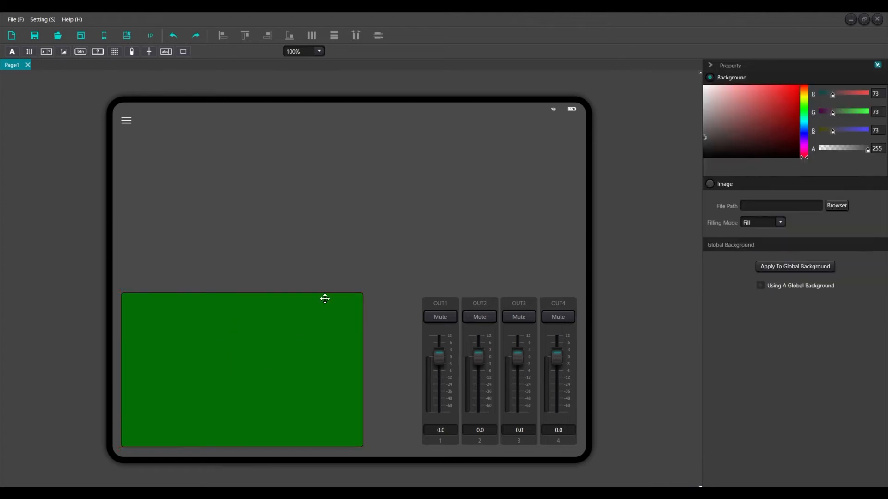
Send the green rectangle to the bottom of the stacking order, behind the input strips
click(358, 327)
right_click(326, 314)
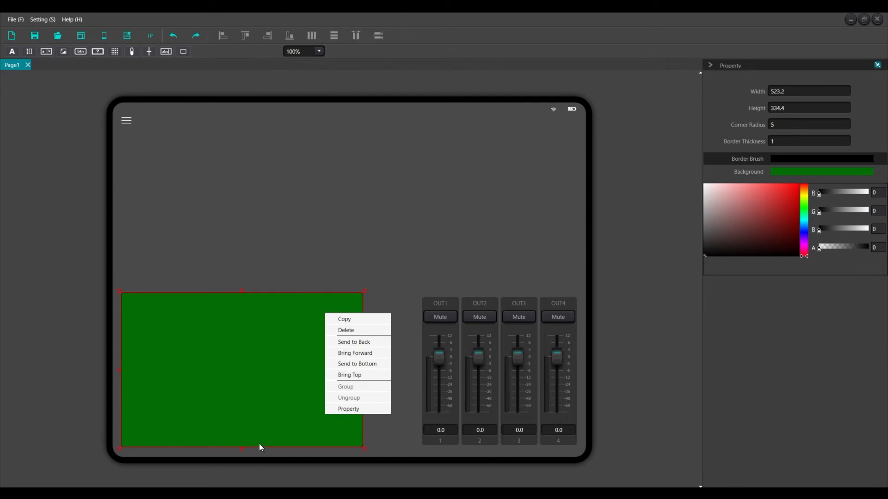
click(372, 365)
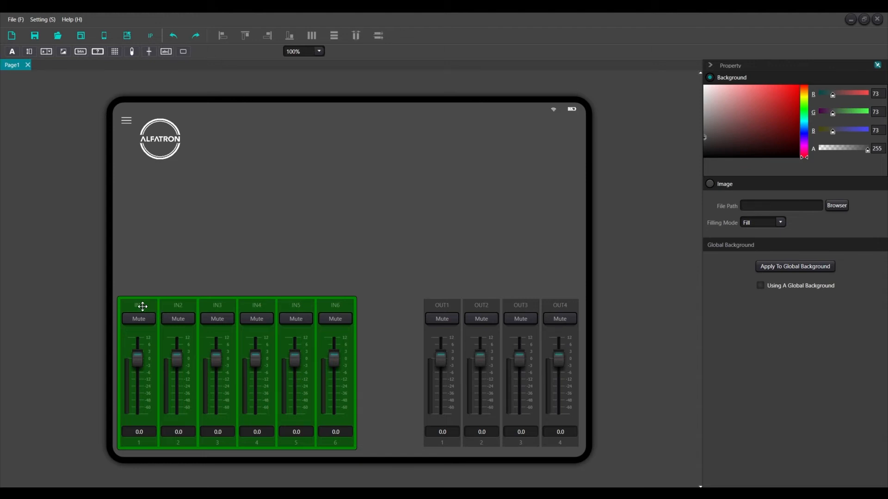
Select all ten input and output strips and set their background alpha to 255
click(159, 316)
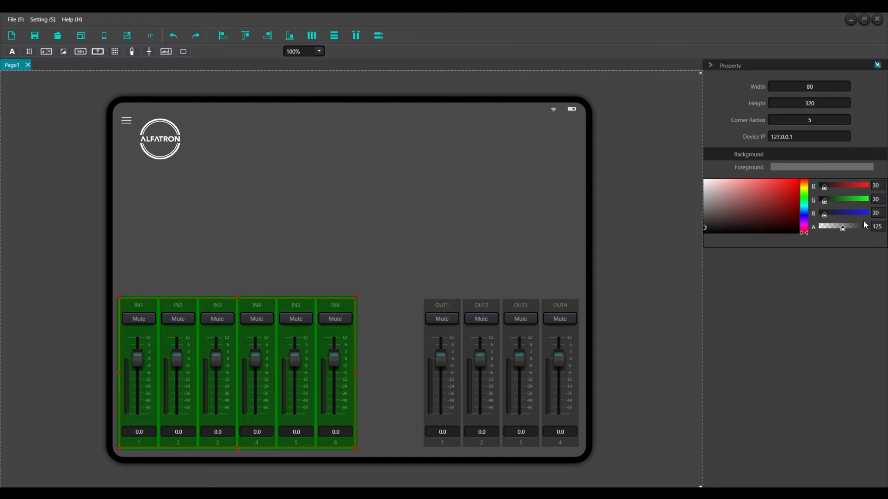
ctrl+click(441, 307)
ctrl+click(480, 304)
ctrl+click(528, 304)
ctrl+click(563, 307)
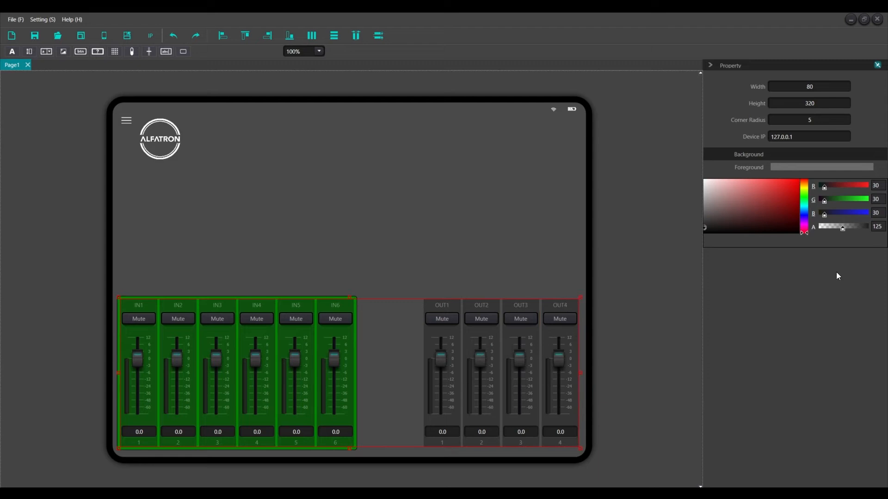
click(843, 228)
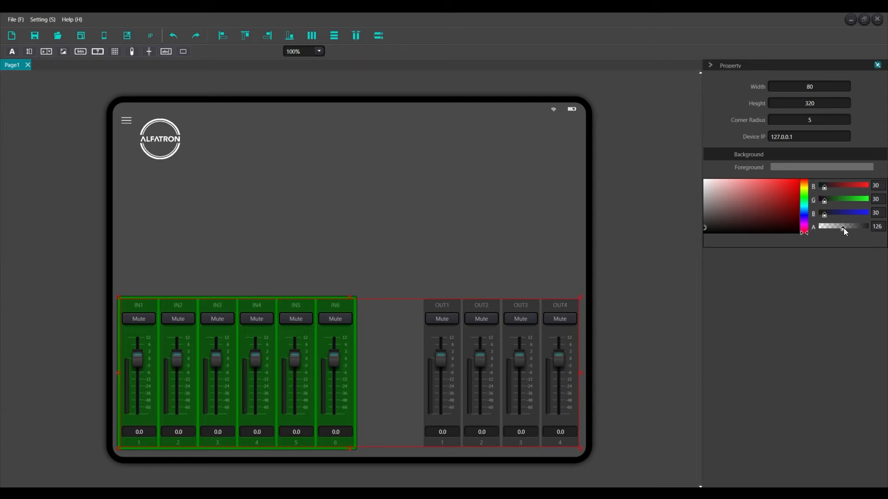
drag(854, 226, 875, 228)
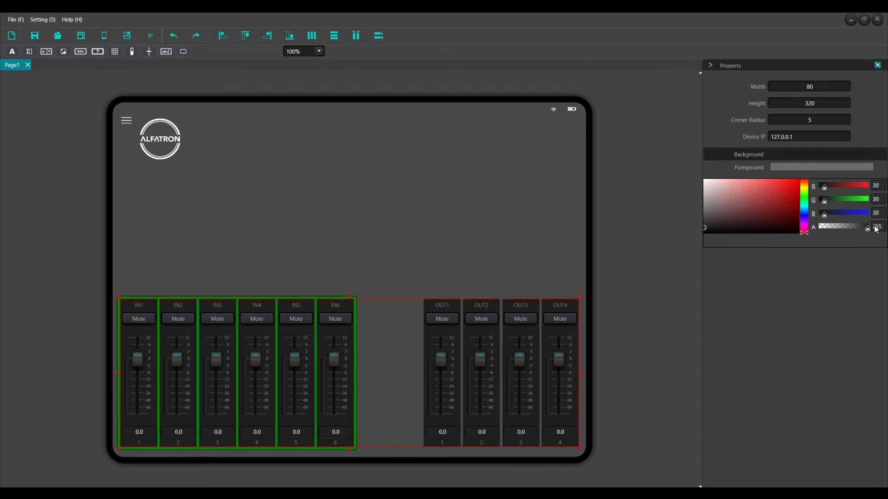
mouse_move(875, 229)
mouse_down()
mouse_move(840, 226)
mouse_move(869, 226)
mouse_up()
click(636, 224)
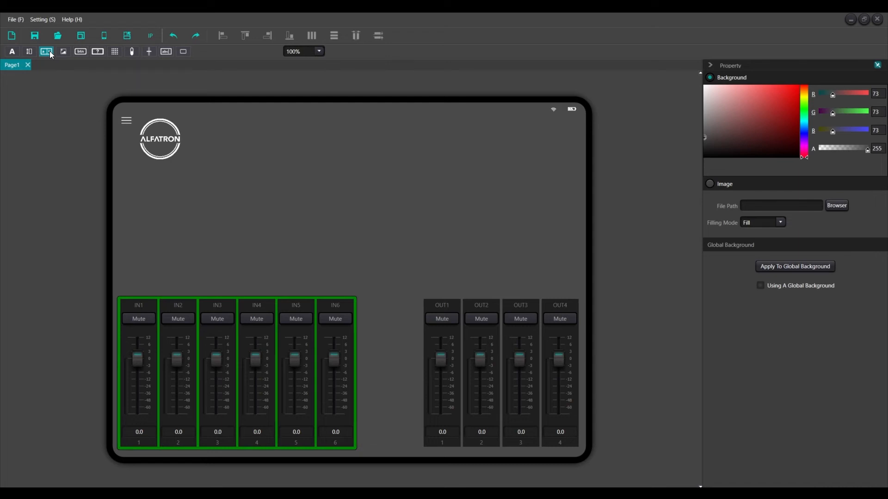
Add a dropdown for presets 1 and 2 between the two strip groups, with a label reading Presets over it
click(381, 305)
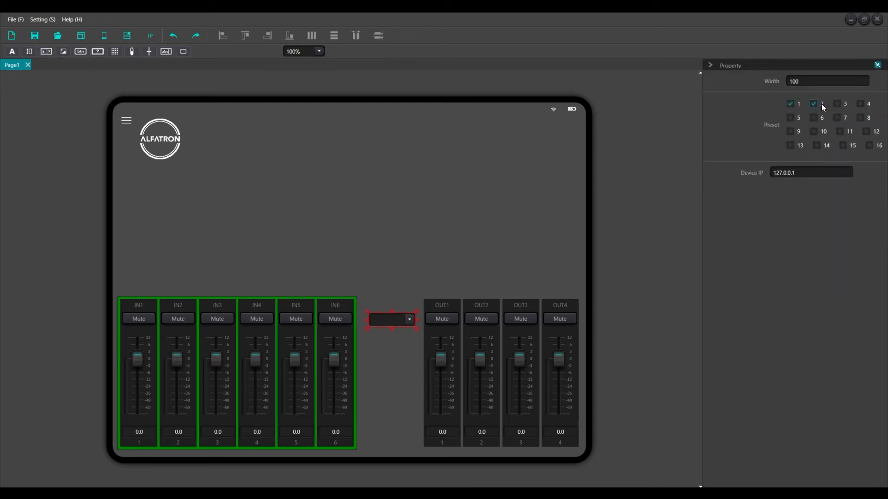
click(385, 306)
click(388, 305)
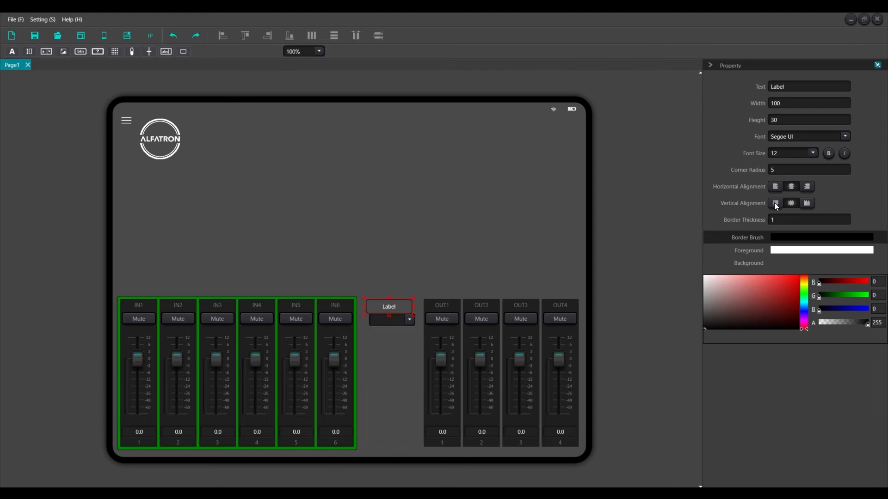
text(Presets)
key(Return)
Resize the Presets label to about 100 by 64 so it encloses the dropdown, and set its font size to 16
drag(389, 315, 418, 316)
click(811, 153)
click(782, 216)
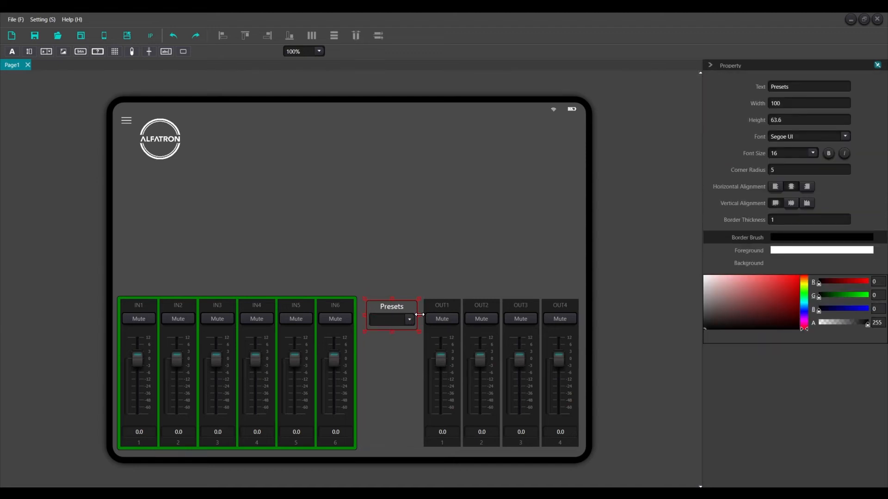
Give the Presets label a dark blue background and widen it to about 115
click(804, 311)
click(867, 309)
click(841, 238)
click(837, 250)
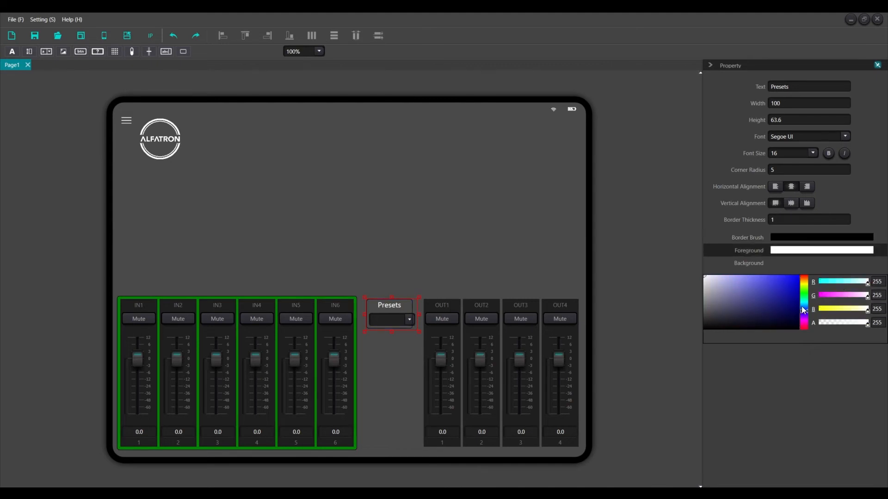
click(814, 264)
drag(419, 316, 426, 316)
Send the Presets label to the bottom of the stacking order, behind its dropdown, and select the two together
right_click(396, 308)
click(420, 358)
click(400, 319)
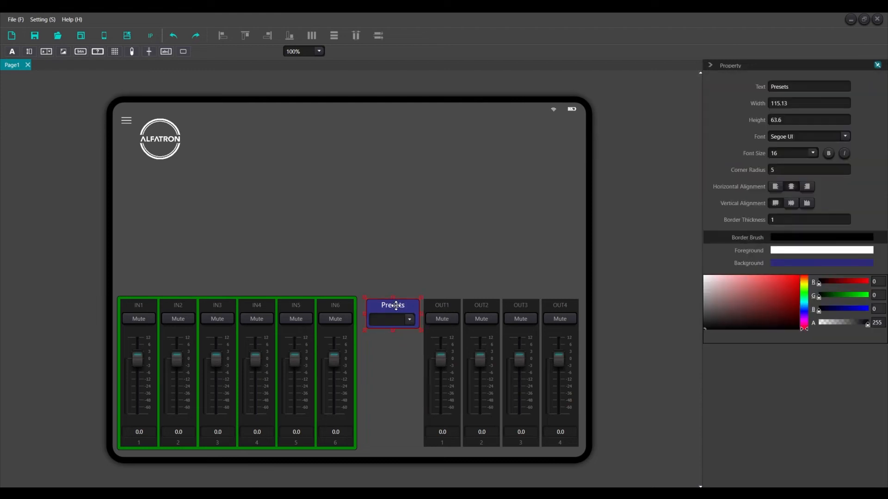
ctrl+click(400, 306)
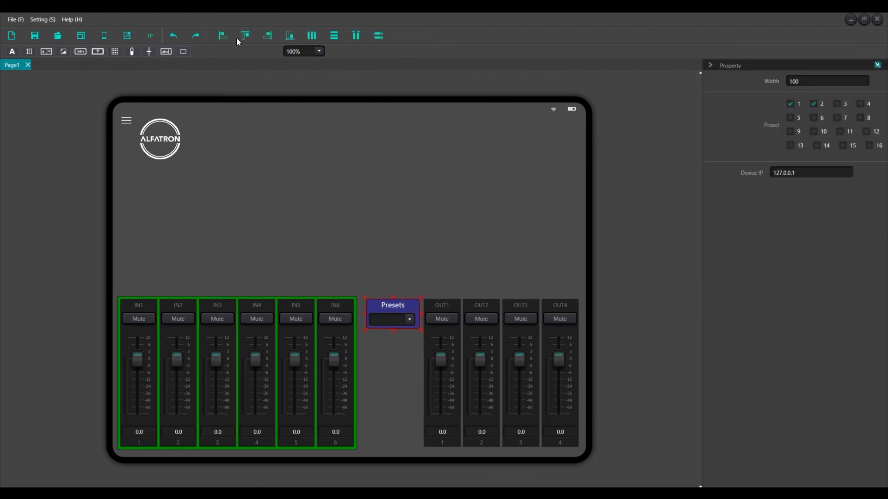
click(405, 231)
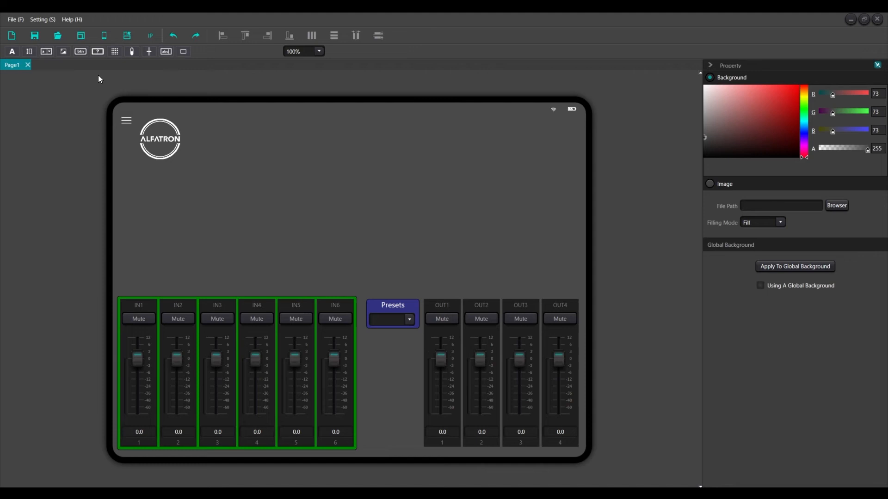
Add a vertical level meter below the Presets frame and position it in the lower part of the gap between the strip groups
drag(131, 52, 380, 435)
click(268, 176)
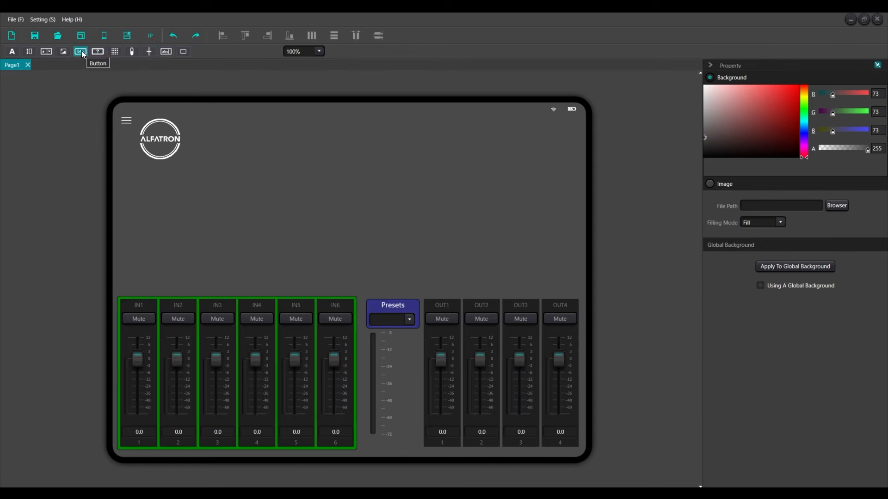
drag(382, 390, 392, 400)
Place a check button above the level meter, label it System Mute at font size 16 and enlarge it to about 118 by 41
mouse_move(390, 341)
mouse_down()
mouse_move(401, 356)
mouse_move(393, 344)
mouse_up()
double_click(786, 98)
text(System Mute)
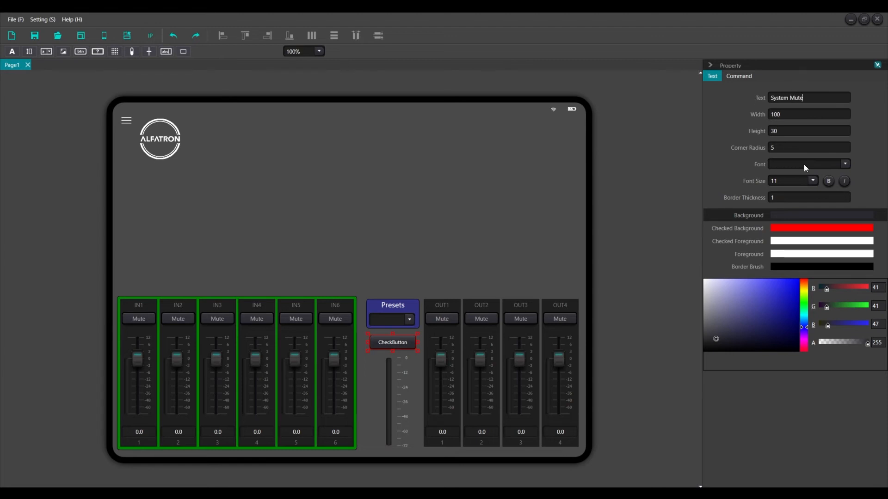
click(845, 164)
click(845, 163)
click(812, 181)
click(787, 247)
mouse_move(369, 342)
mouse_down()
mouse_move(357, 343)
mouse_move(386, 345)
mouse_move(391, 328)
mouse_move(365, 342)
mouse_up()
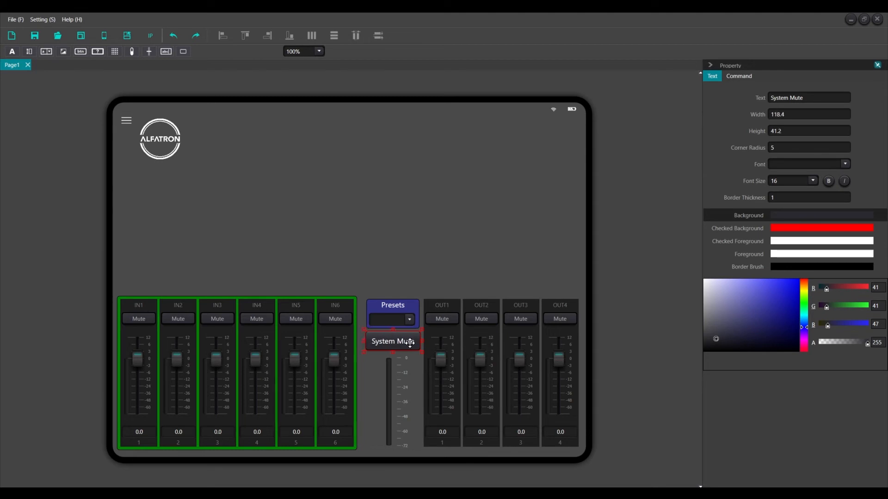
Assign a system command with the System control zone to the System Mute button
click(739, 76)
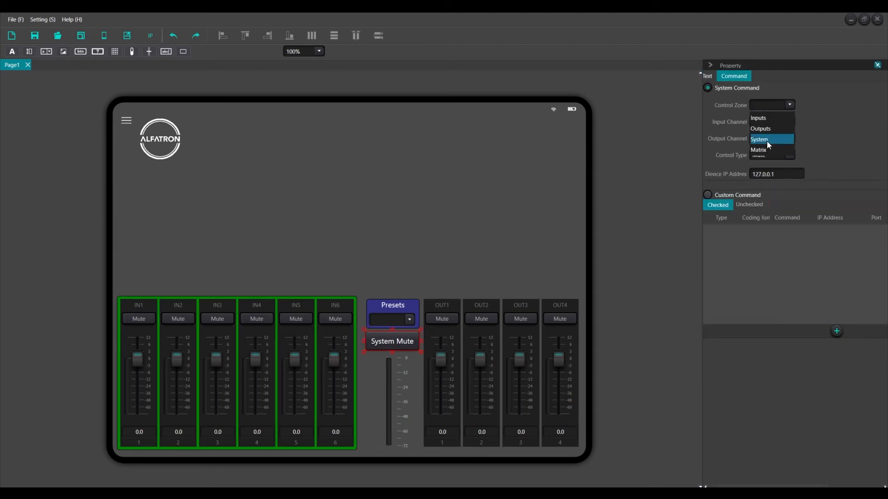
click(767, 141)
click(446, 204)
Set the checked foreground colour of the System Mute button to red
click(385, 342)
click(796, 227)
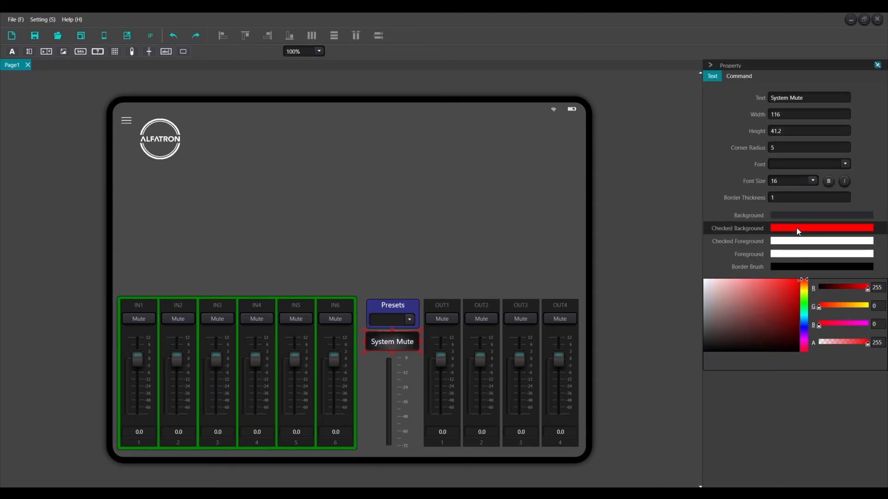
click(797, 241)
click(798, 280)
click(787, 215)
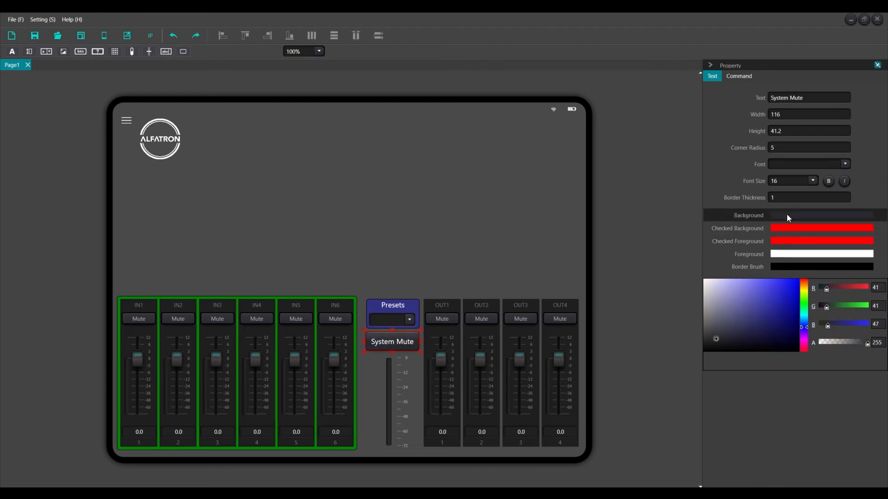
click(447, 198)
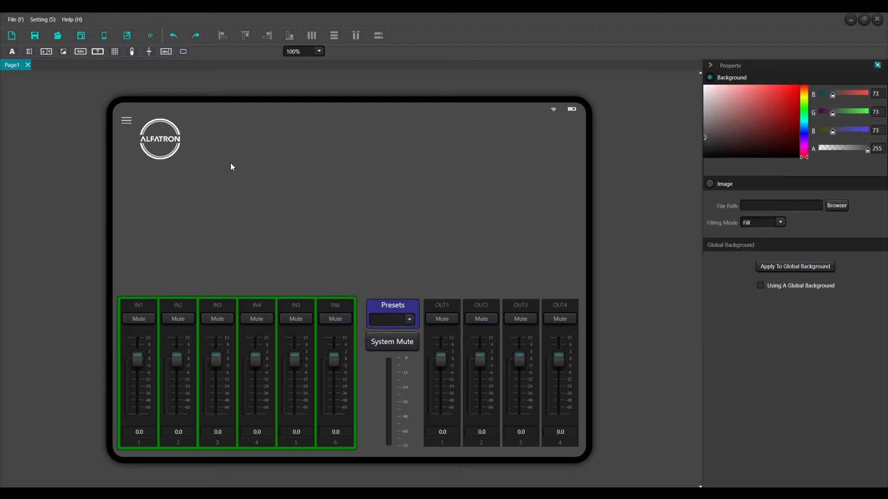
Add a four-by-four routing matrix and fit it above the four output strips
click(114, 51)
click(468, 232)
key(Return)
drag(468, 231, 495, 286)
drag(577, 247, 581, 247)
drag(507, 252, 506, 252)
Add a label reading Routing above the matrix, align its text left and top, and widen it to about 341
click(398, 189)
click(12, 51)
click(426, 190)
click(776, 187)
click(775, 203)
text(Routing)
key(Return)
click(459, 196)
drag(475, 197, 500, 291)
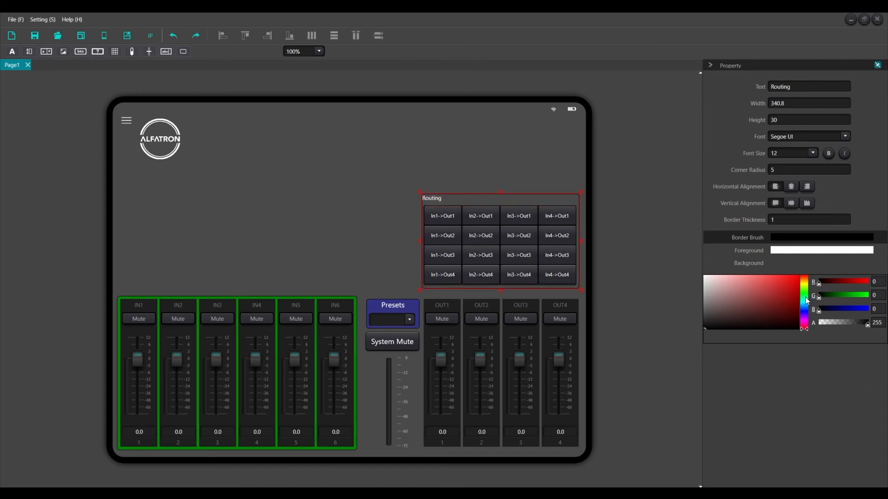
Try a cyan border on the Routing label, return it to black and set the label's background to teal
drag(804, 329, 804, 304)
click(798, 276)
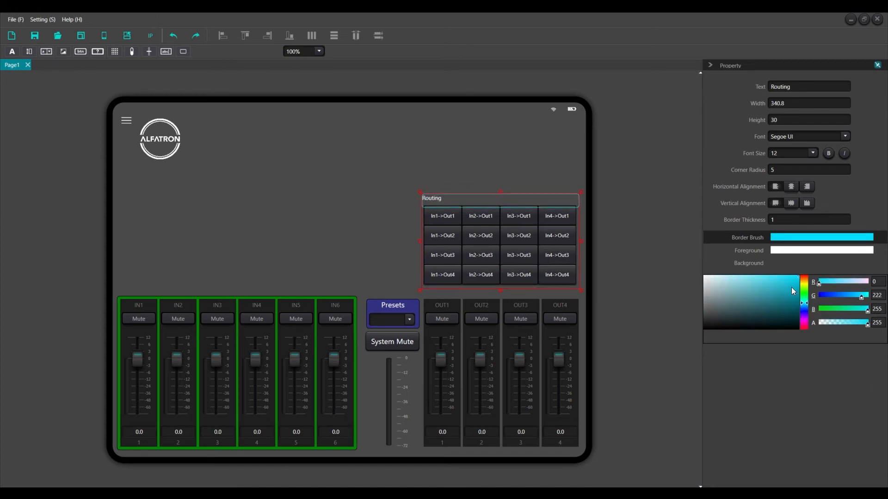
click(792, 329)
click(806, 263)
click(799, 277)
click(529, 170)
Stretch the Routing label to about 205 high so it frames the matrix, and send it behind the matrix
click(503, 201)
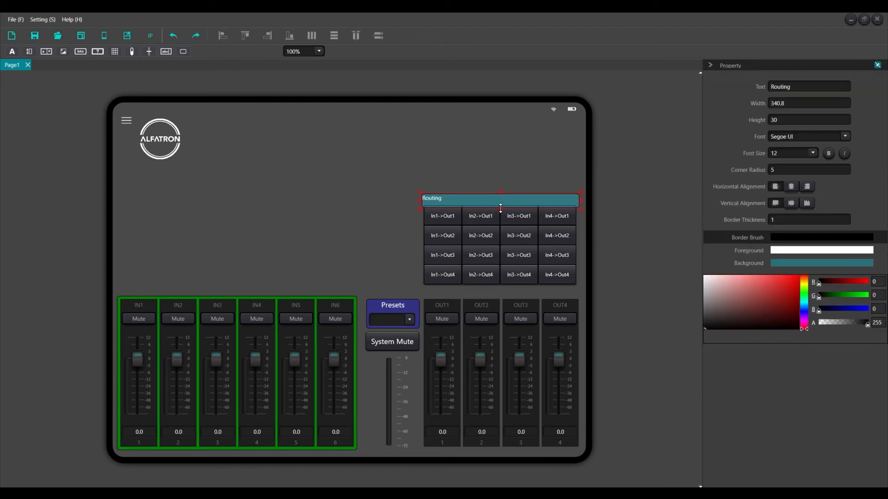
drag(500, 208, 501, 291)
right_click(505, 199)
click(549, 230)
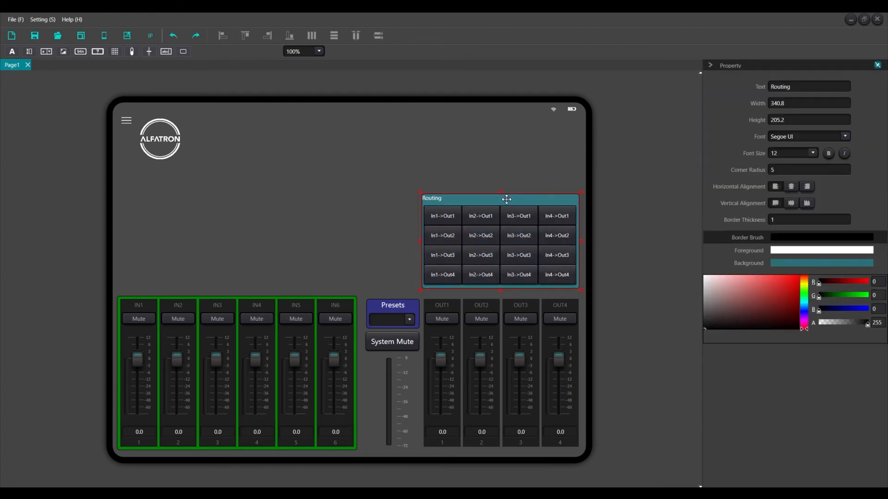
Change the routing label's text to ROUTING in bold black at font size 18
click(772, 249)
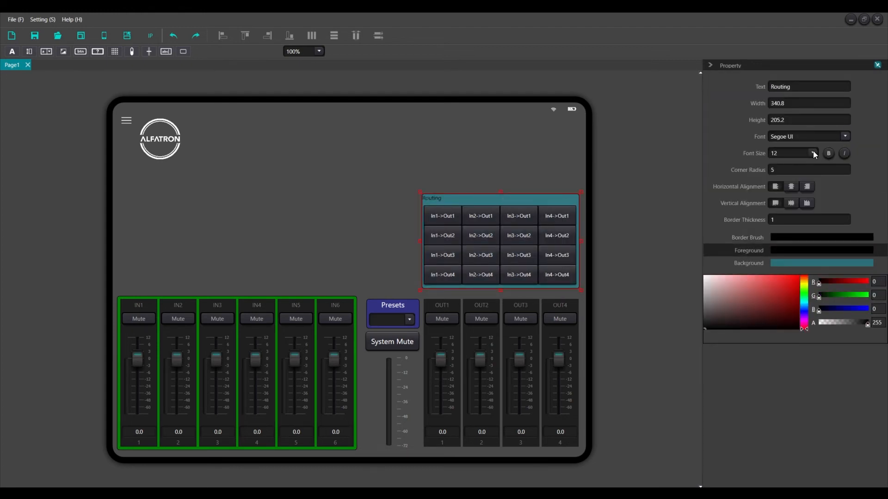
drag(795, 87, 742, 89)
text(ROUTING)
key(Return)
click(812, 154)
click(780, 229)
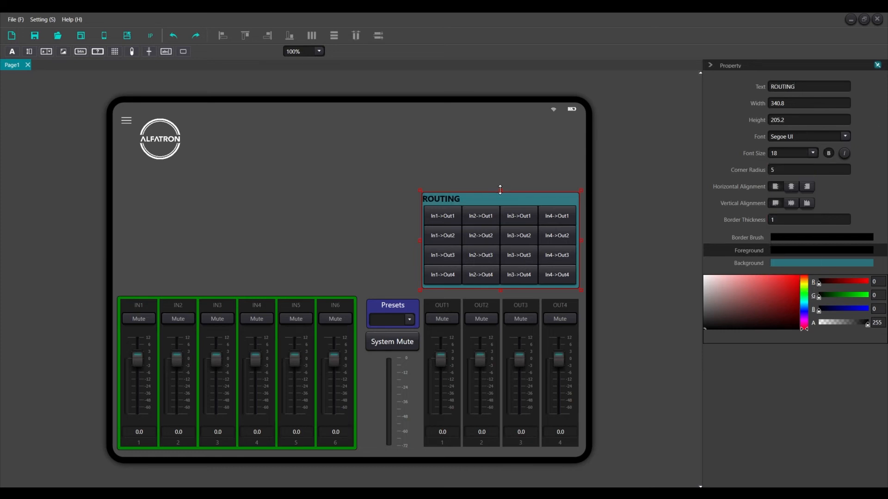
click(602, 145)
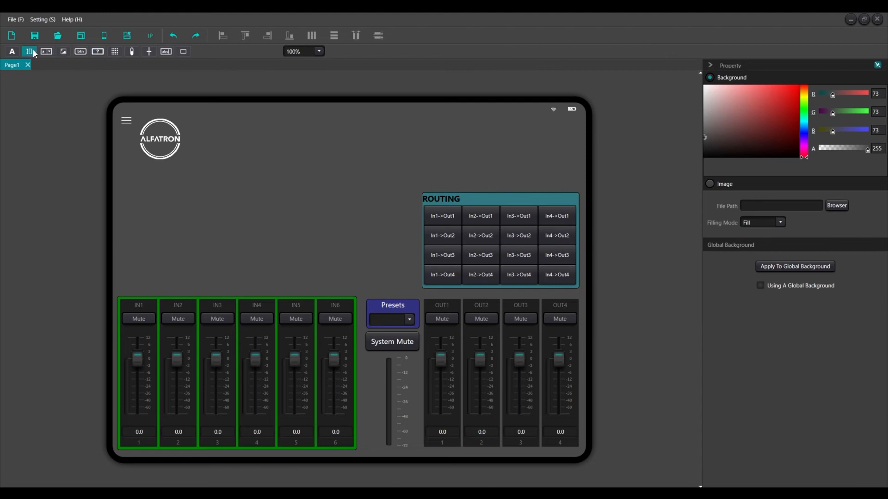
Add a label reading Camera Control beneath the Alfatron logo
click(122, 174)
drag(795, 87, 743, 90)
text(Camera Control)
key(Return)
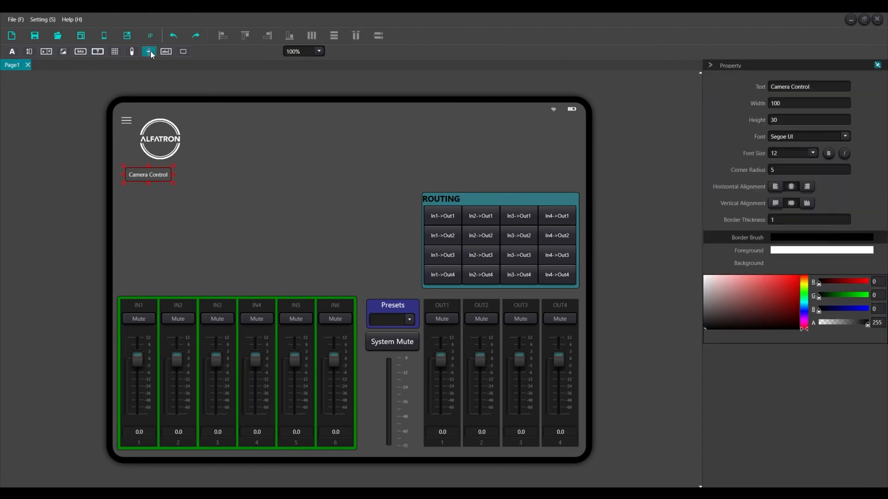
Add a small button labelled UP beneath the Camera Control label and place a copy labelled DOWN below it
click(175, 201)
mouse_move(182, 202)
mouse_down()
mouse_move(188, 194)
mouse_move(176, 196)
mouse_up()
drag(791, 98, 747, 99)
text(UP)
key(Return)
mouse_move(175, 200)
mouse_down()
mouse_move(175, 239)
mouse_move(147, 220)
mouse_move(204, 218)
mouse_move(168, 208)
mouse_up()
key(ctrl+v)
click(177, 232)
drag(791, 97, 730, 106)
text(DOWN)
Label the buttons in the row between UP and DOWN as LEFT, HOME and RIGHT
click(151, 214)
drag(786, 97, 712, 103)
text(LEFT)
click(203, 214)
text(RIGHT)
click(178, 213)
text(HOME)
click(226, 184)
Set the five camera direction buttons to a width of 50 and a height of 35
click(176, 195)
drag(782, 132, 756, 131)
text(35)
click(203, 213)
ctrl+click(177, 214)
ctrl+click(153, 214)
ctrl+click(176, 231)
drag(785, 102, 725, 104)
text(50)
key(Tab)
text(35)
key(Tab)
click(233, 218)
Space the LEFT, HOME and RIGHT buttons equally in the horizontal direction
click(204, 216)
drag(124, 229, 223, 208)
click(356, 36)
click(460, 272)
click(312, 36)
click(221, 197)
Space the UP, HOME and DOWN buttons equally in the vertical direction
drag(195, 167, 154, 263)
click(333, 36)
click(180, 234)
click(180, 194)
click(220, 193)
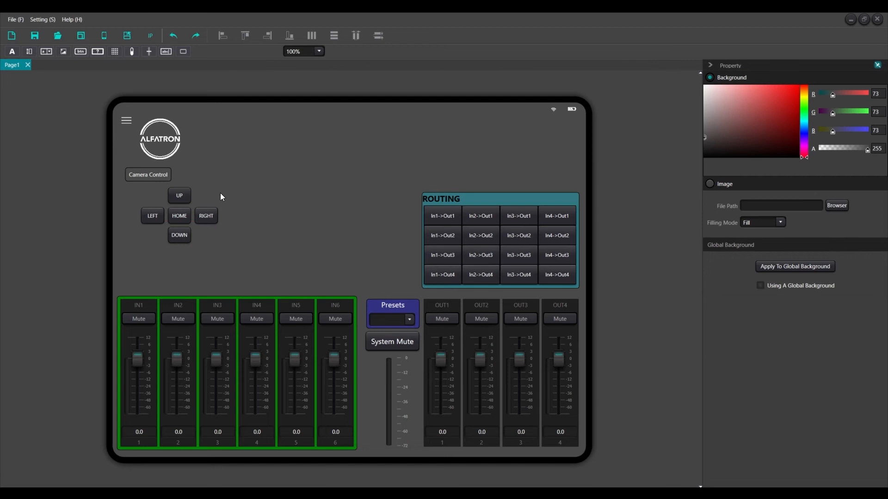
Align the bottom edges of the LEFT, HOME and RIGHT buttons and shift all five direction buttons slightly down and left
drag(197, 172, 159, 265)
drag(227, 204, 121, 226)
click(290, 36)
drag(230, 178, 131, 258)
drag(178, 217, 168, 224)
click(437, 189)
Add a button labelled Camera On beside the direction buttons and place a copy labelled Camera Off below it
drag(80, 52, 237, 202)
drag(792, 98, 751, 101)
text(Camera On)
click(308, 170)
click(258, 201)
drag(264, 202, 229, 219)
key(ctrl+v)
drag(801, 99, 751, 103)
text(Camera Off)
click(314, 192)
Duplicate the Camera On button, move the copy to its right and label it Preset 1
click(236, 202)
key(ctrl+v)
drag(238, 211, 281, 202)
drag(801, 99, 728, 100)
text(Preset 1)
click(316, 176)
Place three copies of the Preset 1 button in a column below it and space the four equally in the vertical direction
click(281, 201)
key(ctrl+v)
drag(283, 211, 277, 253)
key(ctrl+v)
key(ctrl+v)
drag(319, 278, 258, 188)
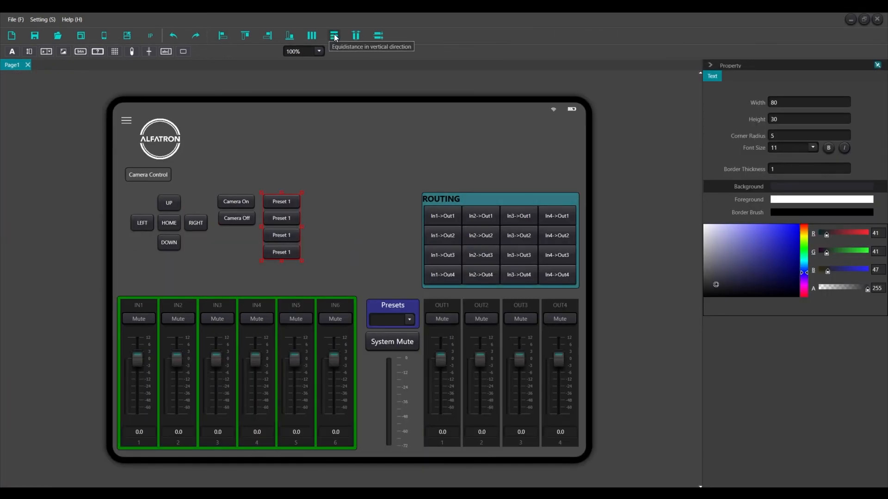
click(329, 174)
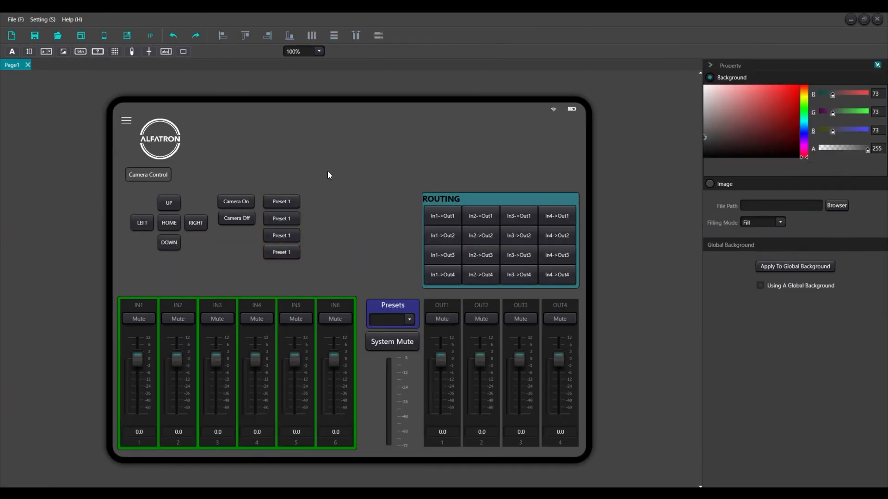
Swap the two button columns so the Preset column stands beside the direction buttons and Camera On/Off stands outside it
drag(257, 228, 259, 230)
drag(238, 203, 257, 267)
drag(284, 202, 242, 199)
click(331, 198)
Align the top of Camera On with the first preset button and the top of Camera Off with the second preset button
click(238, 201)
ctrl+click(298, 196)
click(245, 35)
click(240, 216)
ctrl+click(289, 217)
click(245, 35)
Shift all direction, preset and camera on/off buttons together slightly up and left
click(334, 187)
drag(334, 188, 125, 259)
drag(173, 220, 169, 215)
click(187, 166)
Enlarge the Camera Control box to about 419 by 200 so it frames all the camera buttons, with its title aligned top left
drag(170, 178, 308, 176)
drag(216, 181, 212, 263)
click(775, 187)
click(775, 204)
click(205, 194)
click(215, 181)
drag(309, 216, 321, 215)
drag(246, 173, 239, 172)
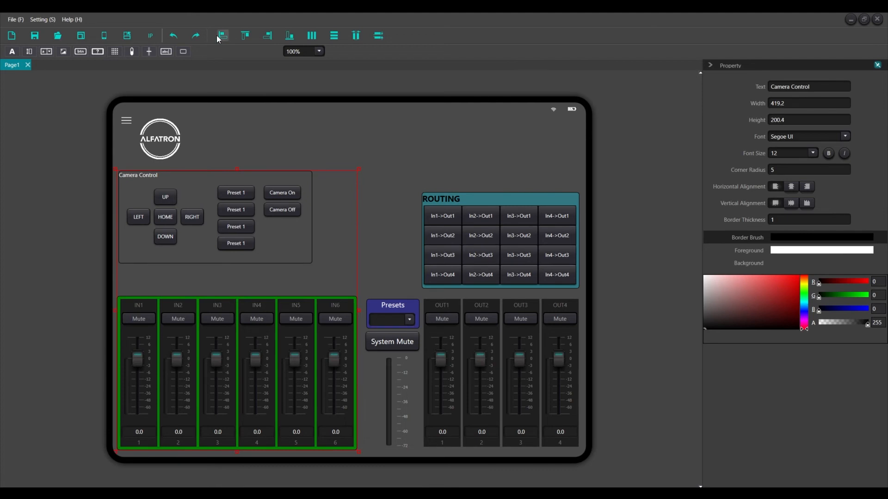
Give the Camera Control frame a semi-transparent red background and move the whole camera section down to sit just above the input strips
click(314, 189)
click(311, 188)
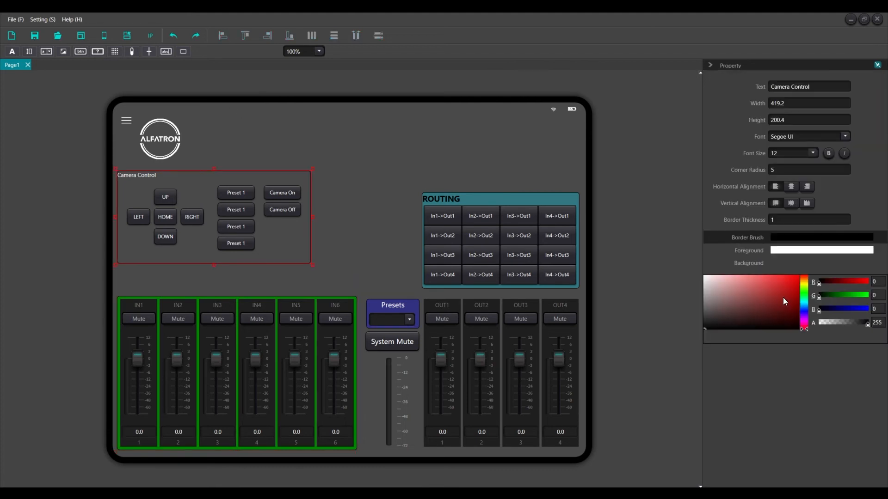
drag(805, 327, 805, 277)
drag(867, 323, 854, 326)
click(789, 254)
click(789, 262)
drag(792, 315, 783, 277)
click(278, 244)
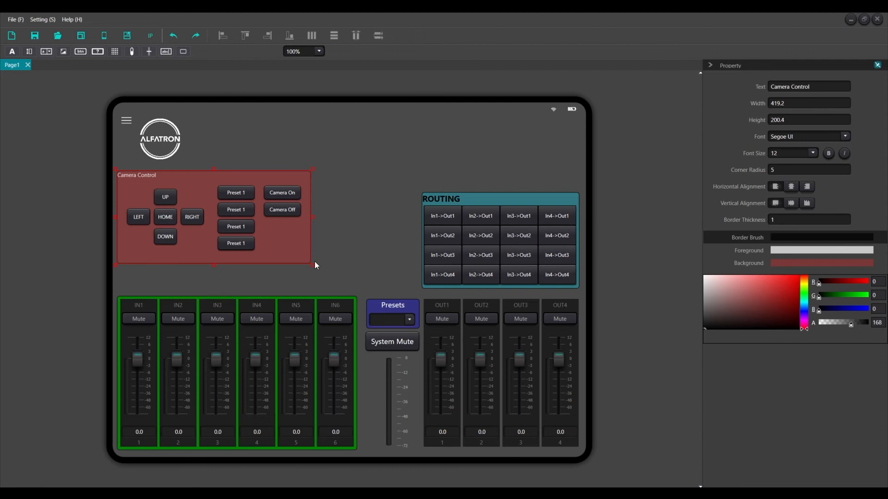
drag(326, 168, 116, 273)
drag(193, 248, 195, 273)
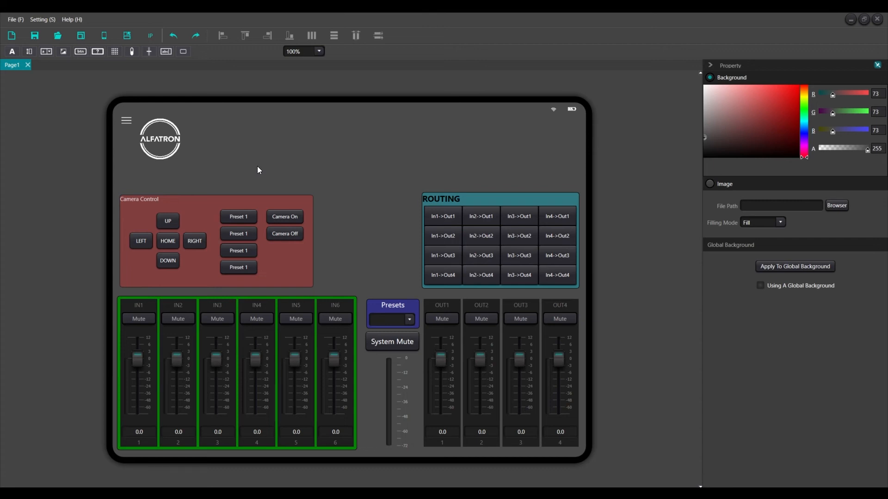
Examine the device IP address assigned to the IN1 strip, the presets list and the System Mute command
click(147, 308)
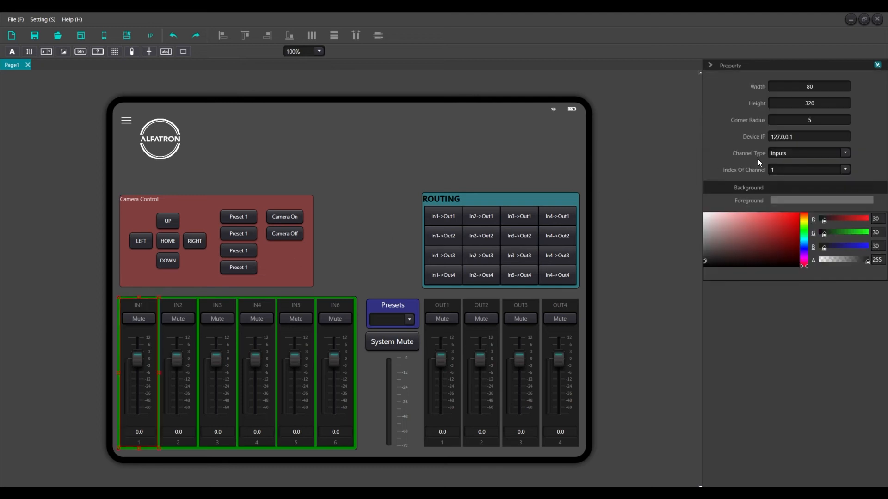
click(383, 321)
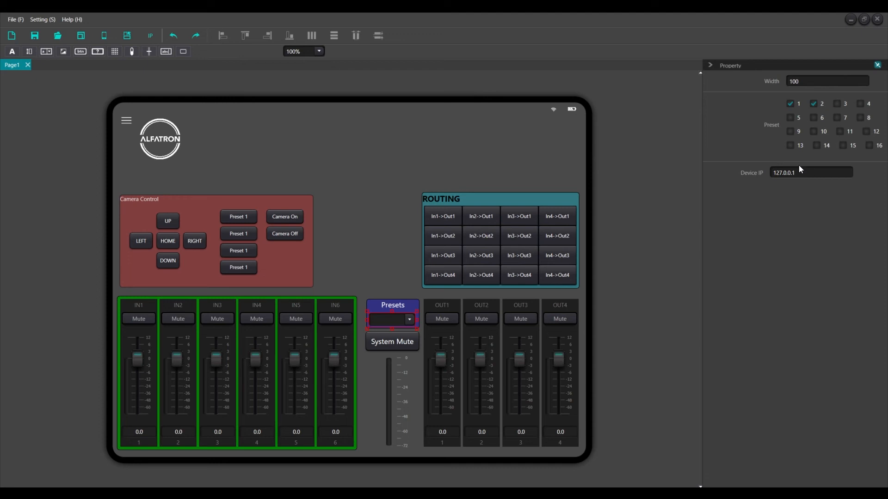
click(378, 342)
click(745, 78)
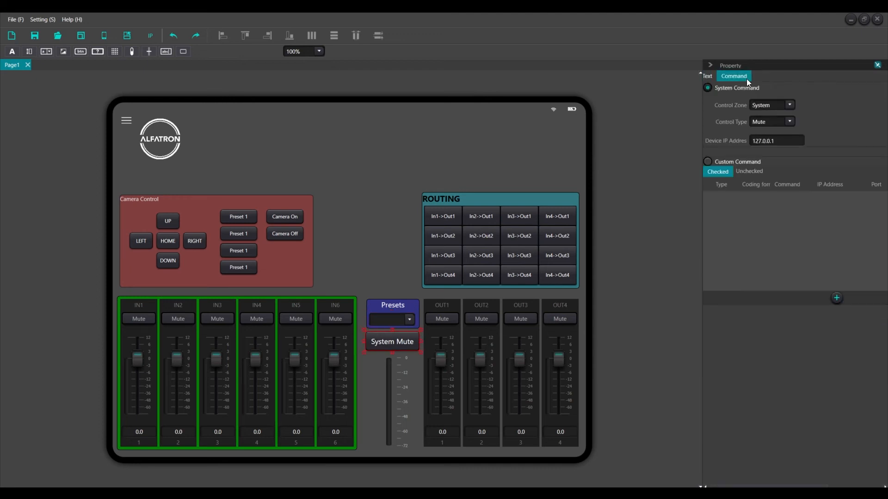
click(381, 379)
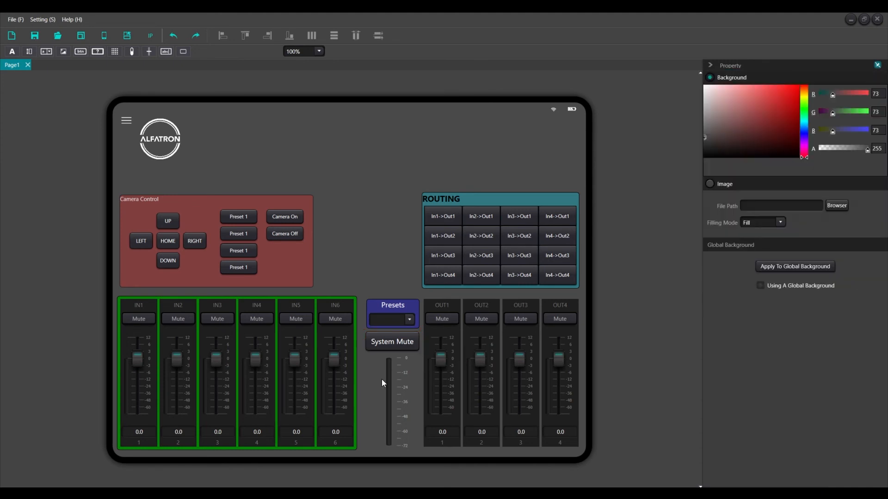
click(387, 377)
click(381, 237)
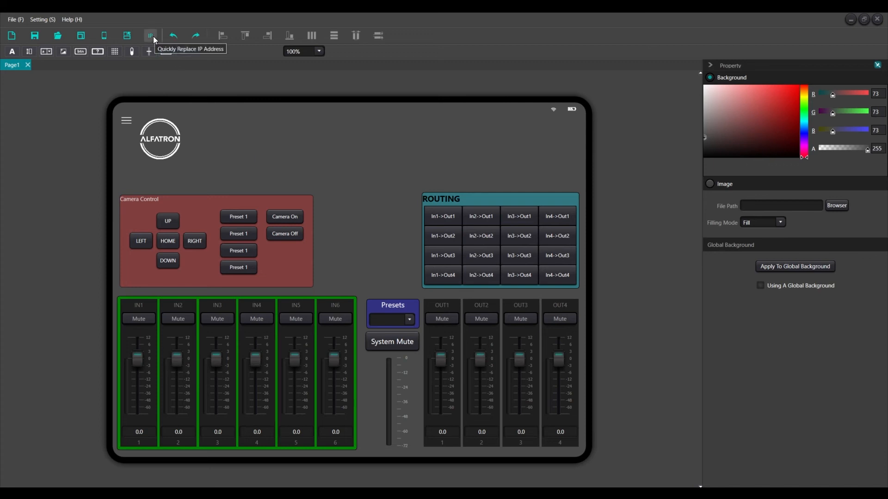
click(140, 307)
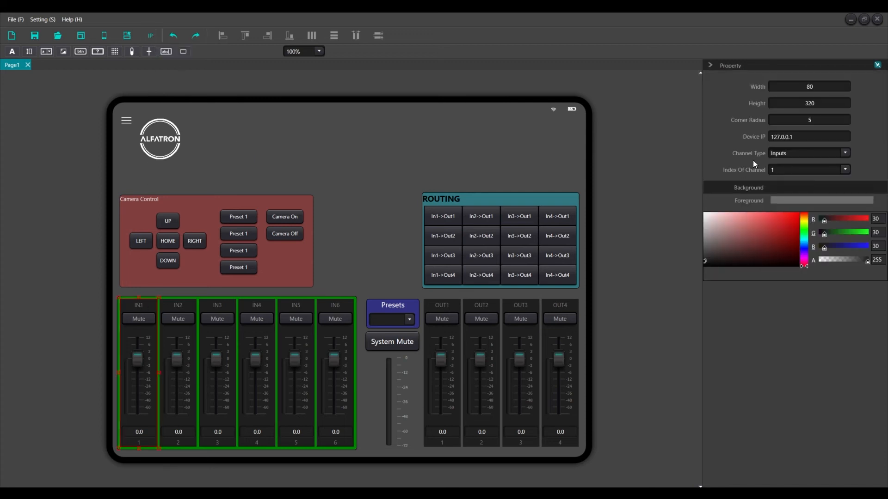
drag(810, 137, 761, 135)
Quickly replace the source IP address 127.0.0.1 with 192.168.1.10 across all pages
click(150, 35)
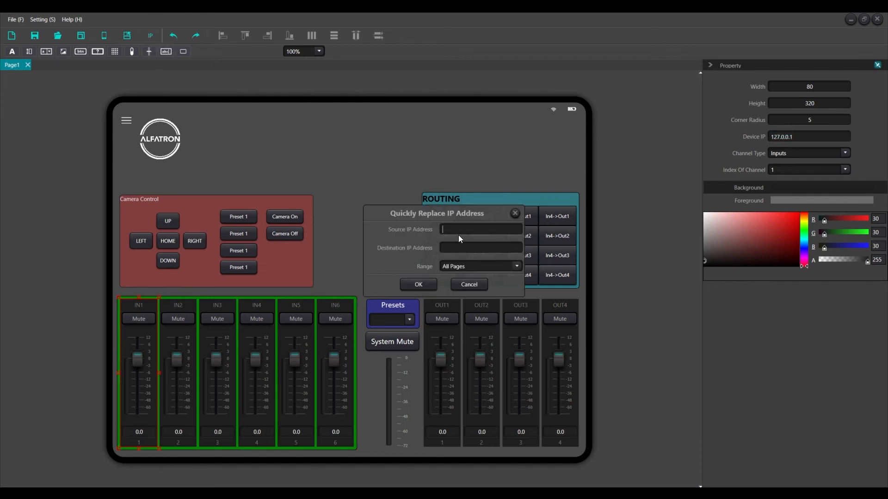
text(127.0.0.1)
drag(441, 218, 391, 154)
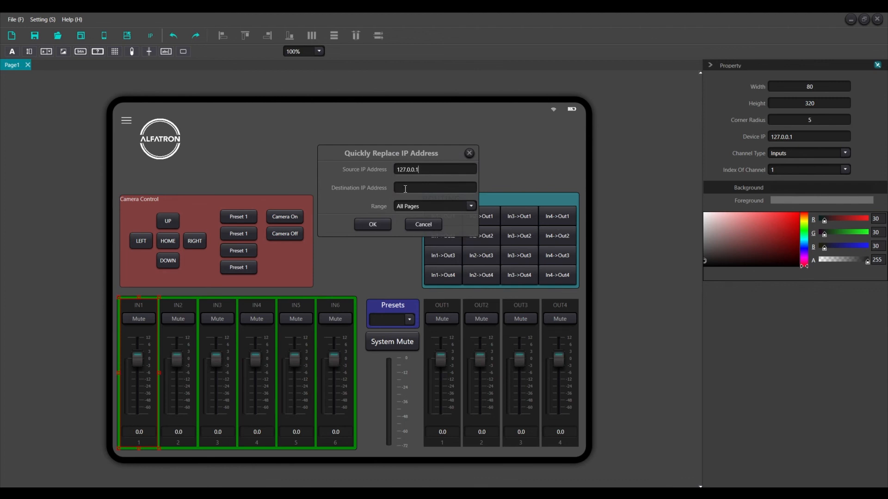
text(192.168.1.10)
click(409, 206)
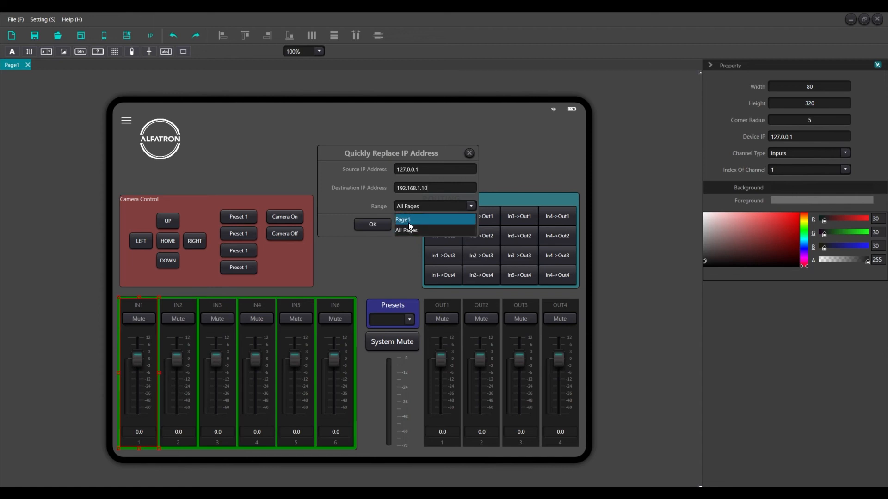
click(409, 230)
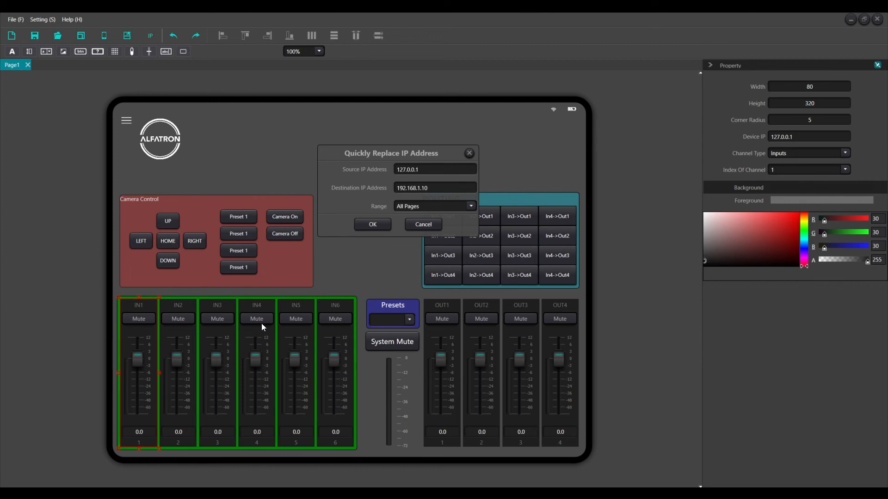
click(380, 226)
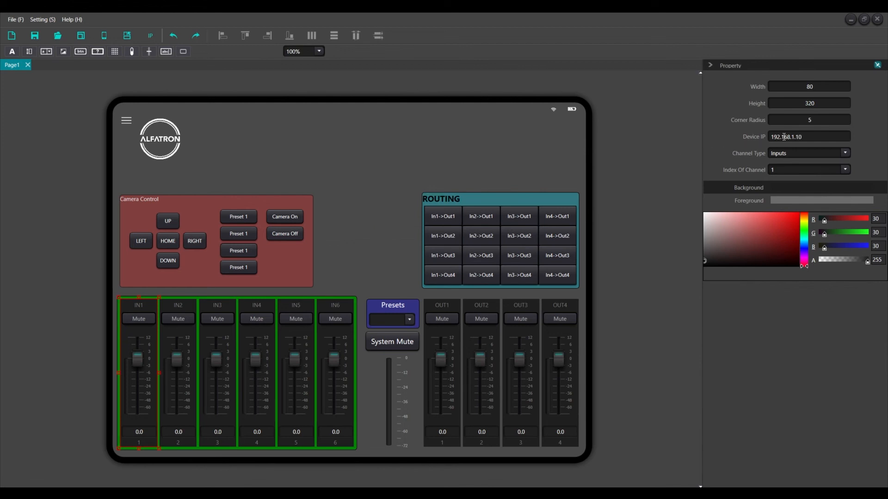
Check the device IP address on several input strips, the presets list, the System Mute command and the OUT1 and OUT2 strips
click(170, 309)
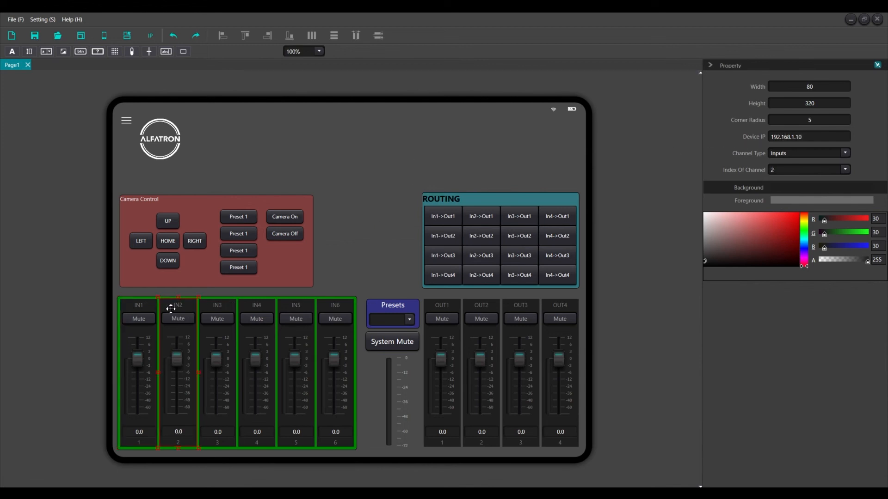
click(212, 311)
click(254, 307)
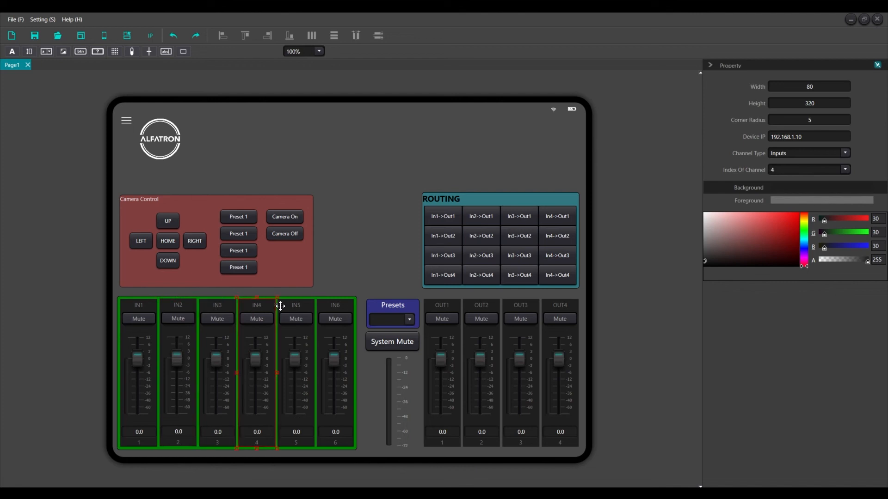
click(388, 318)
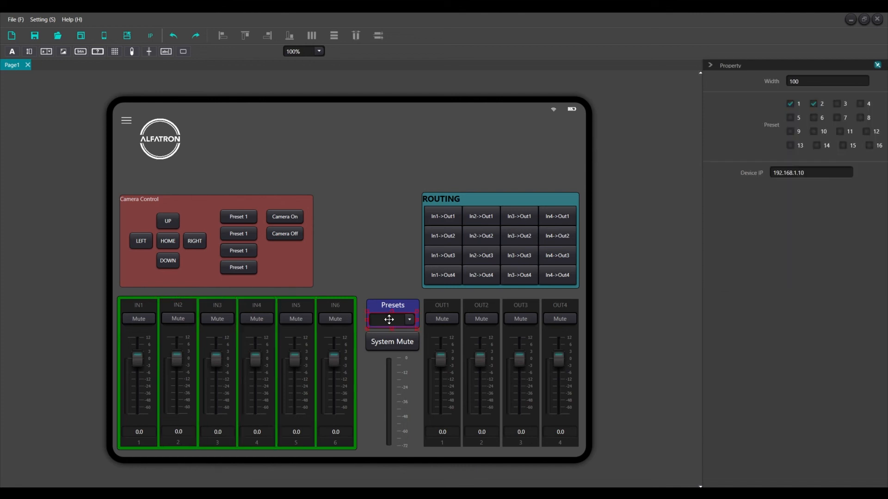
click(393, 343)
click(740, 76)
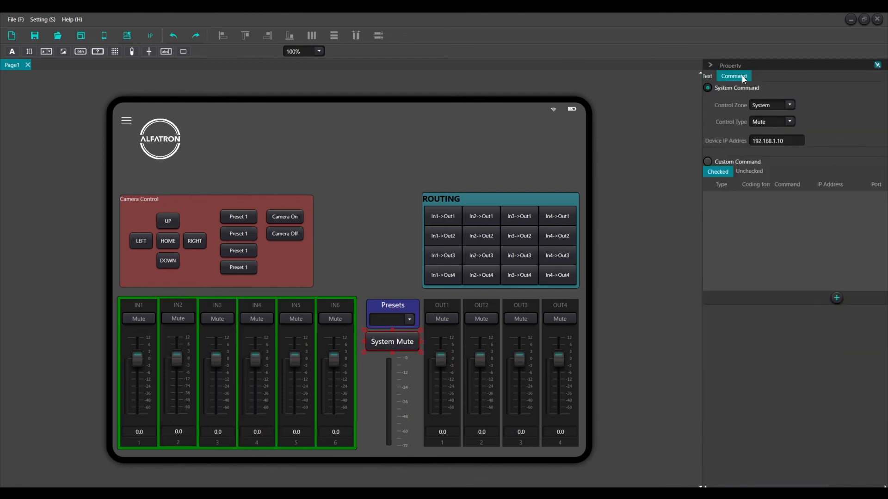
click(452, 335)
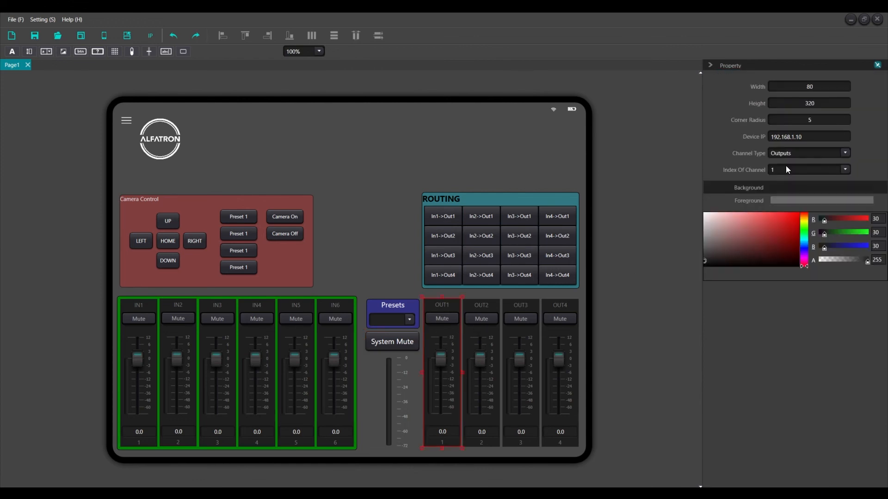
click(478, 332)
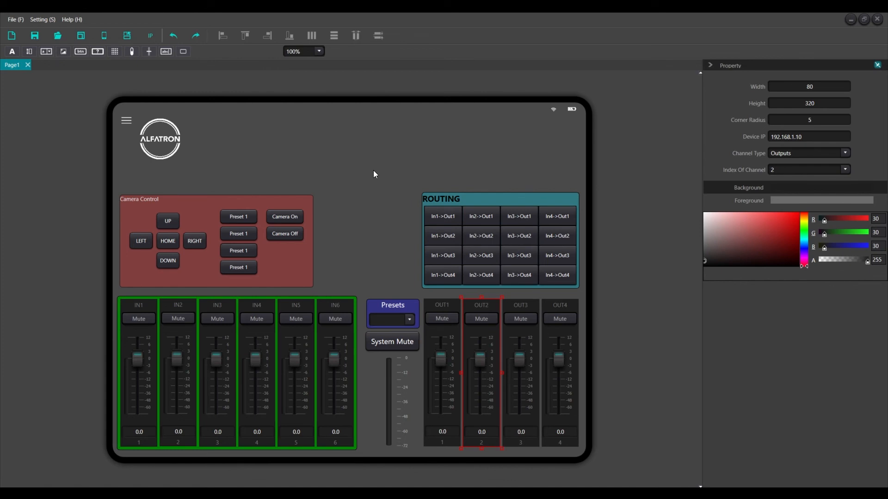
Add a custom command to the camera's UP button with type UDP and ASCII coding
click(168, 221)
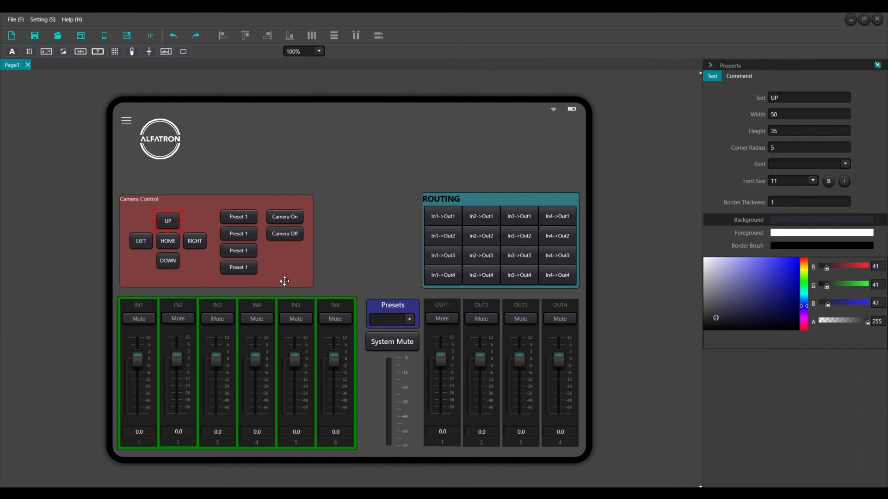
click(167, 240)
click(168, 222)
click(743, 76)
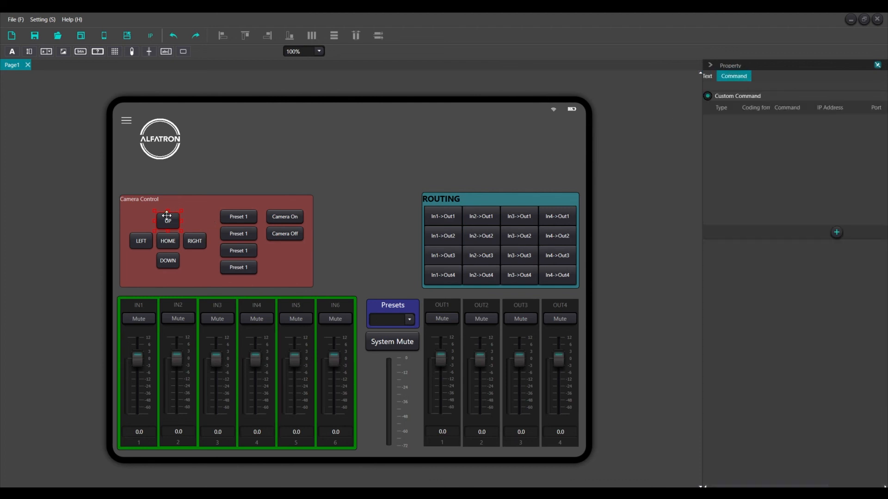
click(836, 232)
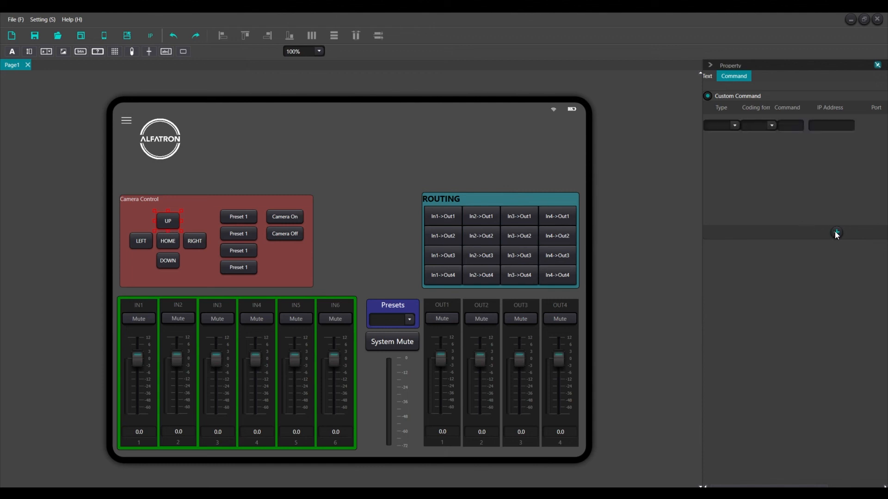
click(735, 126)
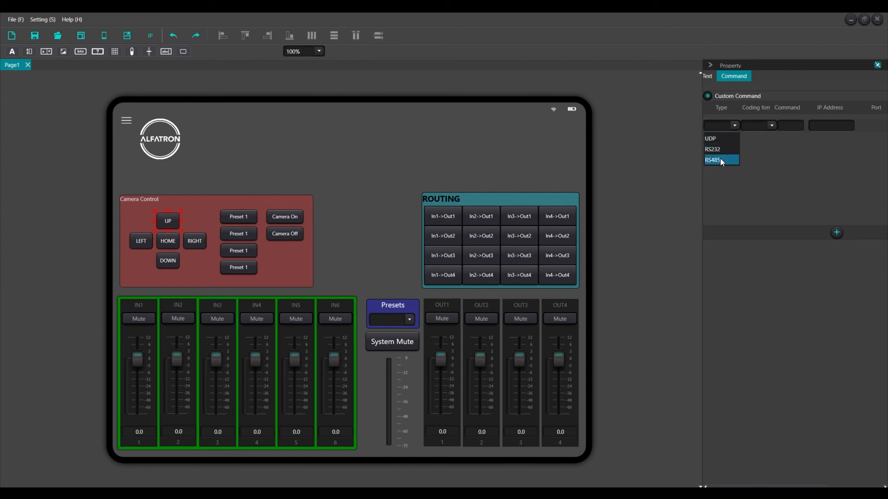
click(718, 140)
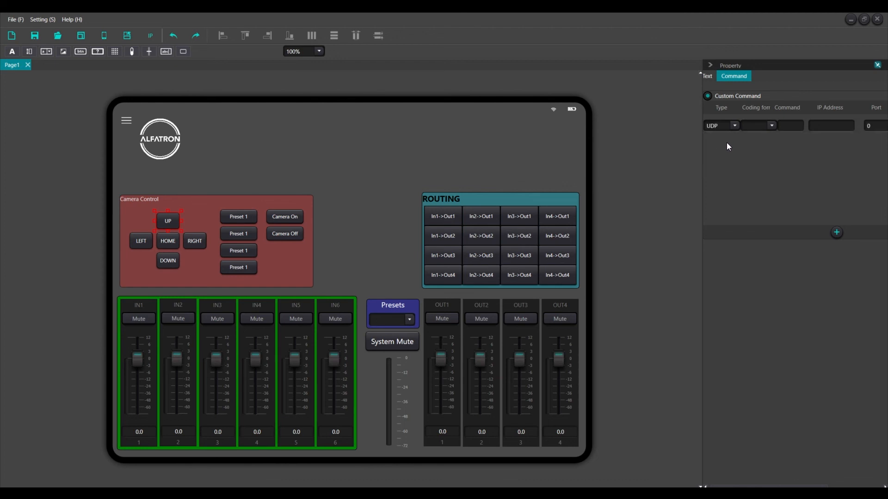
click(772, 127)
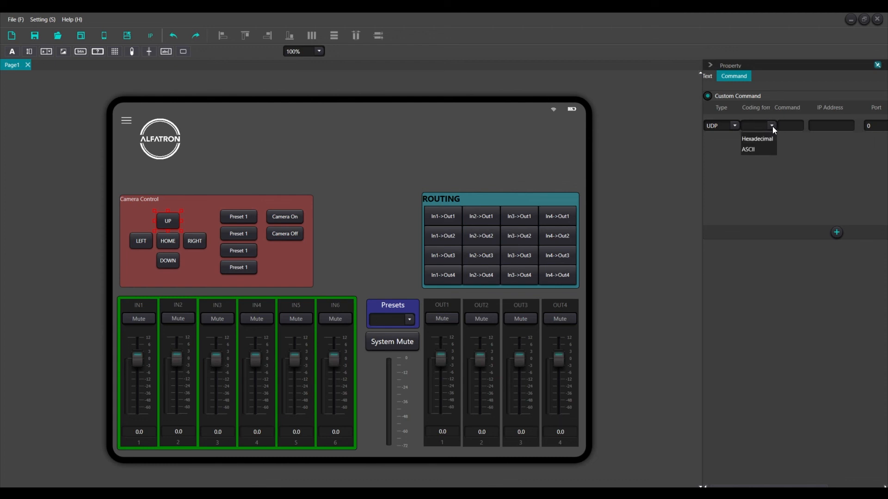
click(751, 149)
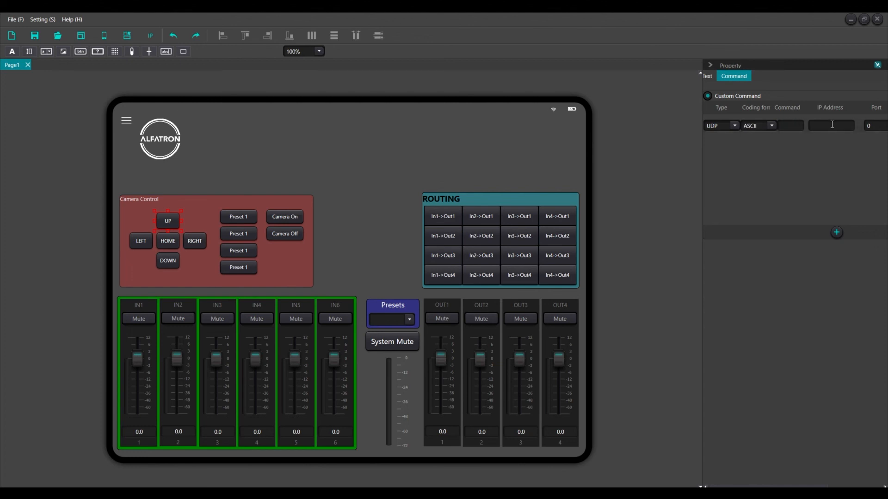
Set the UP button's command to IP address 192.168.1.22 and port 1259
key(Tab)
text(19.2)
key(BackSpace)
key(BackSpace)
text(2.168.1.22)
click(873, 126)
text(1259)
click(667, 177)
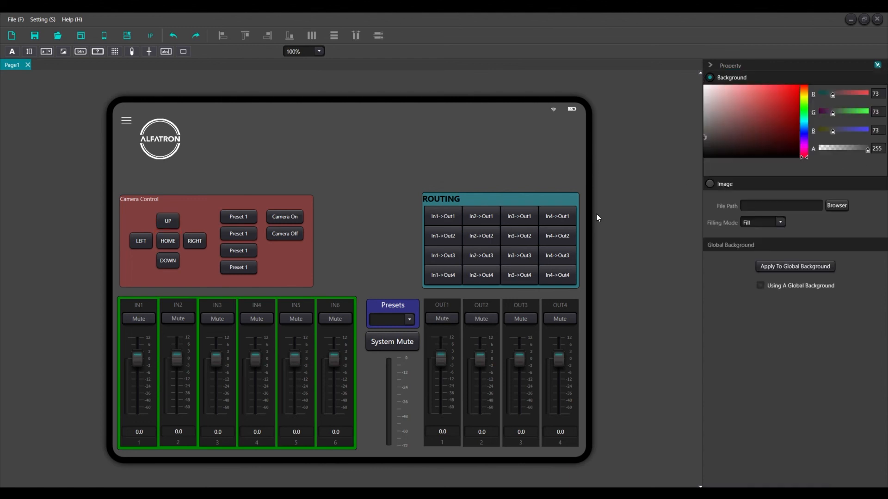
Review the UP button's stored custom command and look over the other direction buttons
click(168, 221)
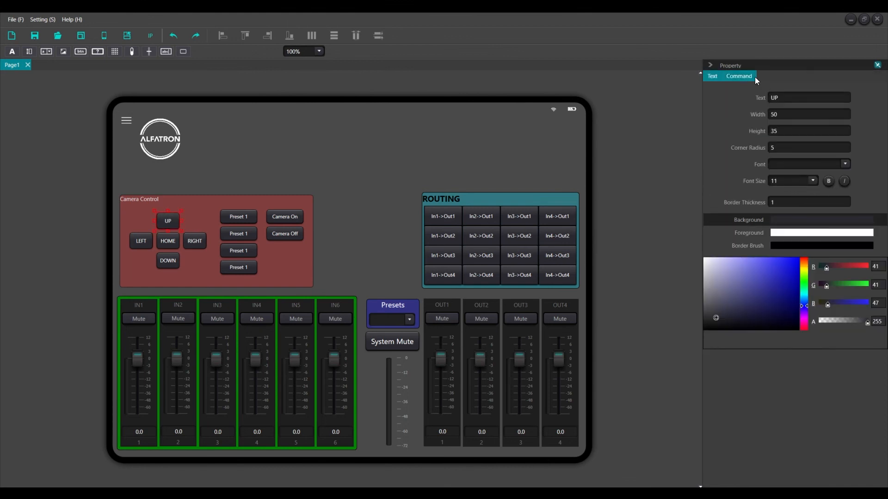
click(739, 76)
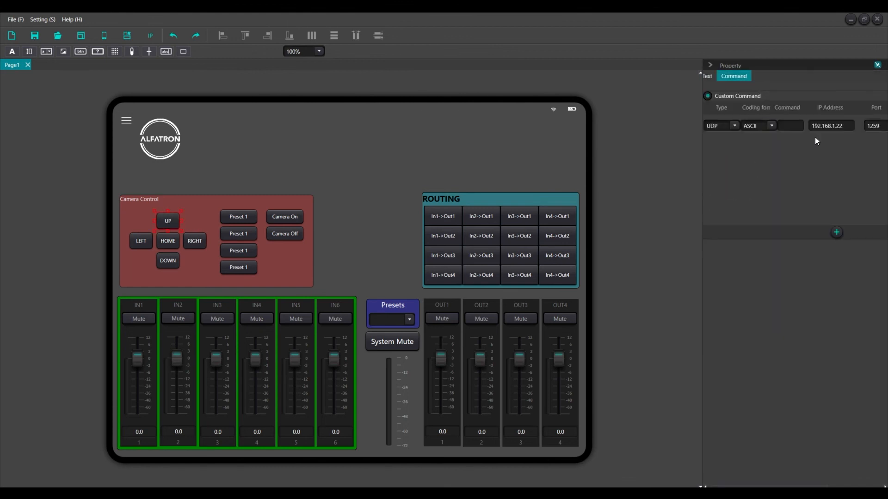
click(199, 249)
click(168, 245)
click(145, 244)
click(163, 257)
click(167, 223)
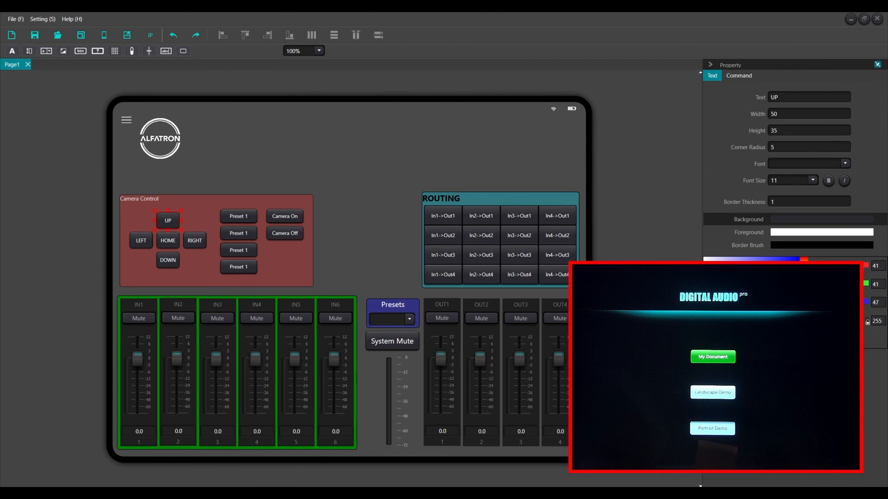
Sync the finished control page to the iPad in the device list and close the sync dialog
click(105, 36)
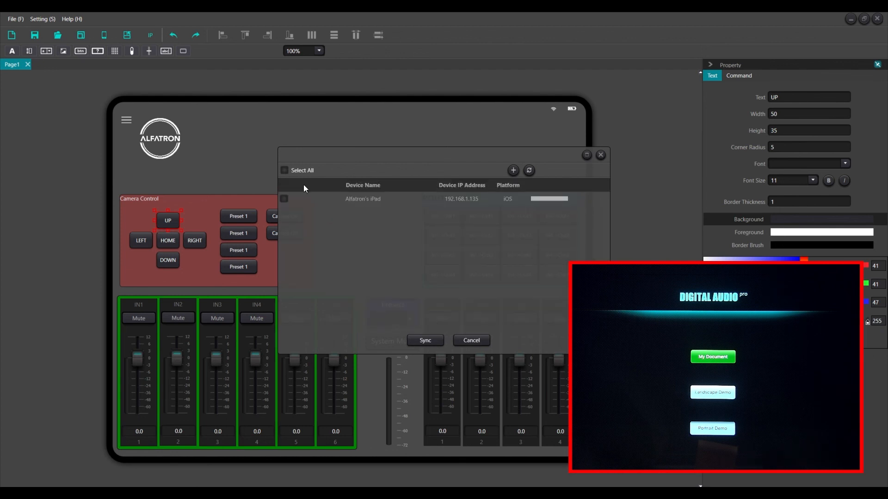
click(363, 201)
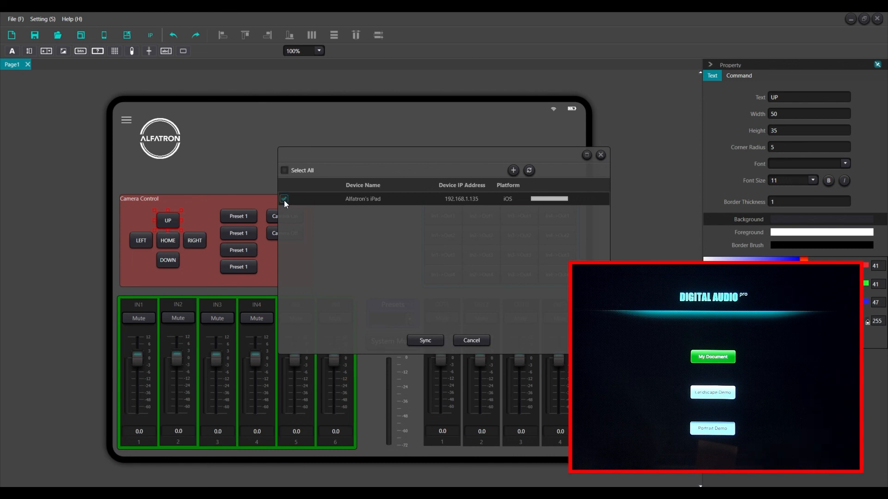
click(285, 171)
click(423, 340)
click(477, 341)
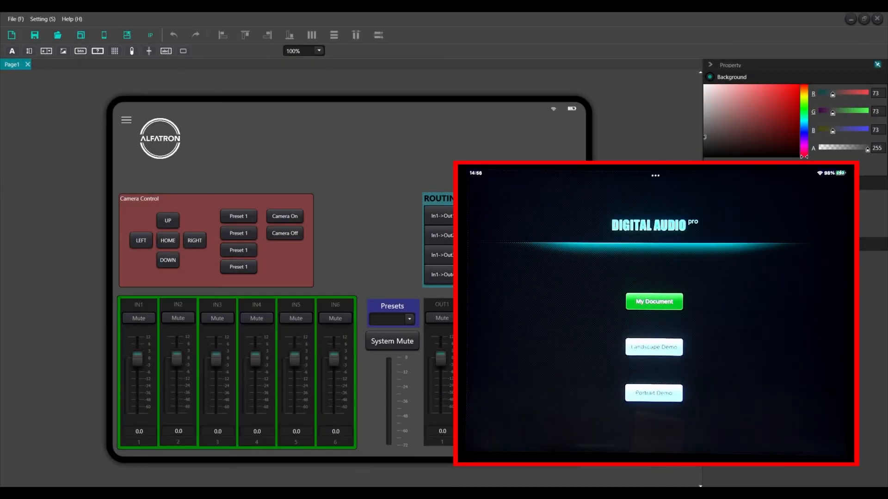